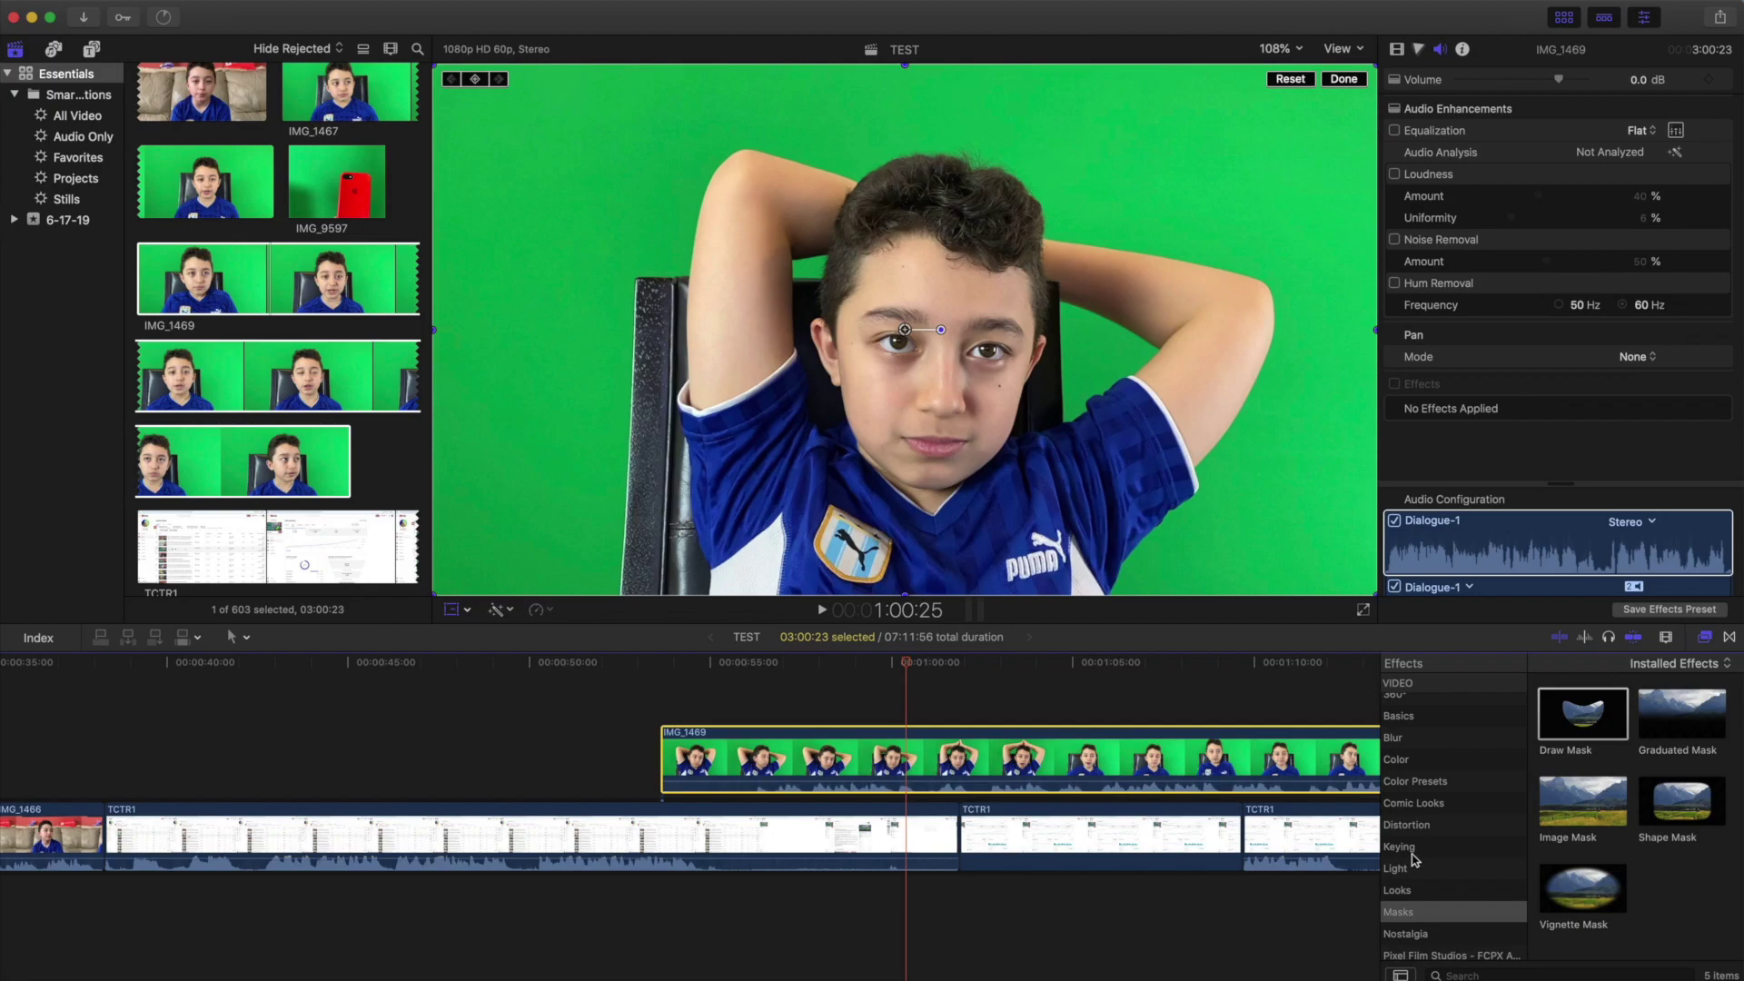
Apply the Keyer effect to the IMG_1469 green-screen clip and move the keyed boy toward the frame's lower left
click(1400, 847)
drag(1626, 738, 968, 765)
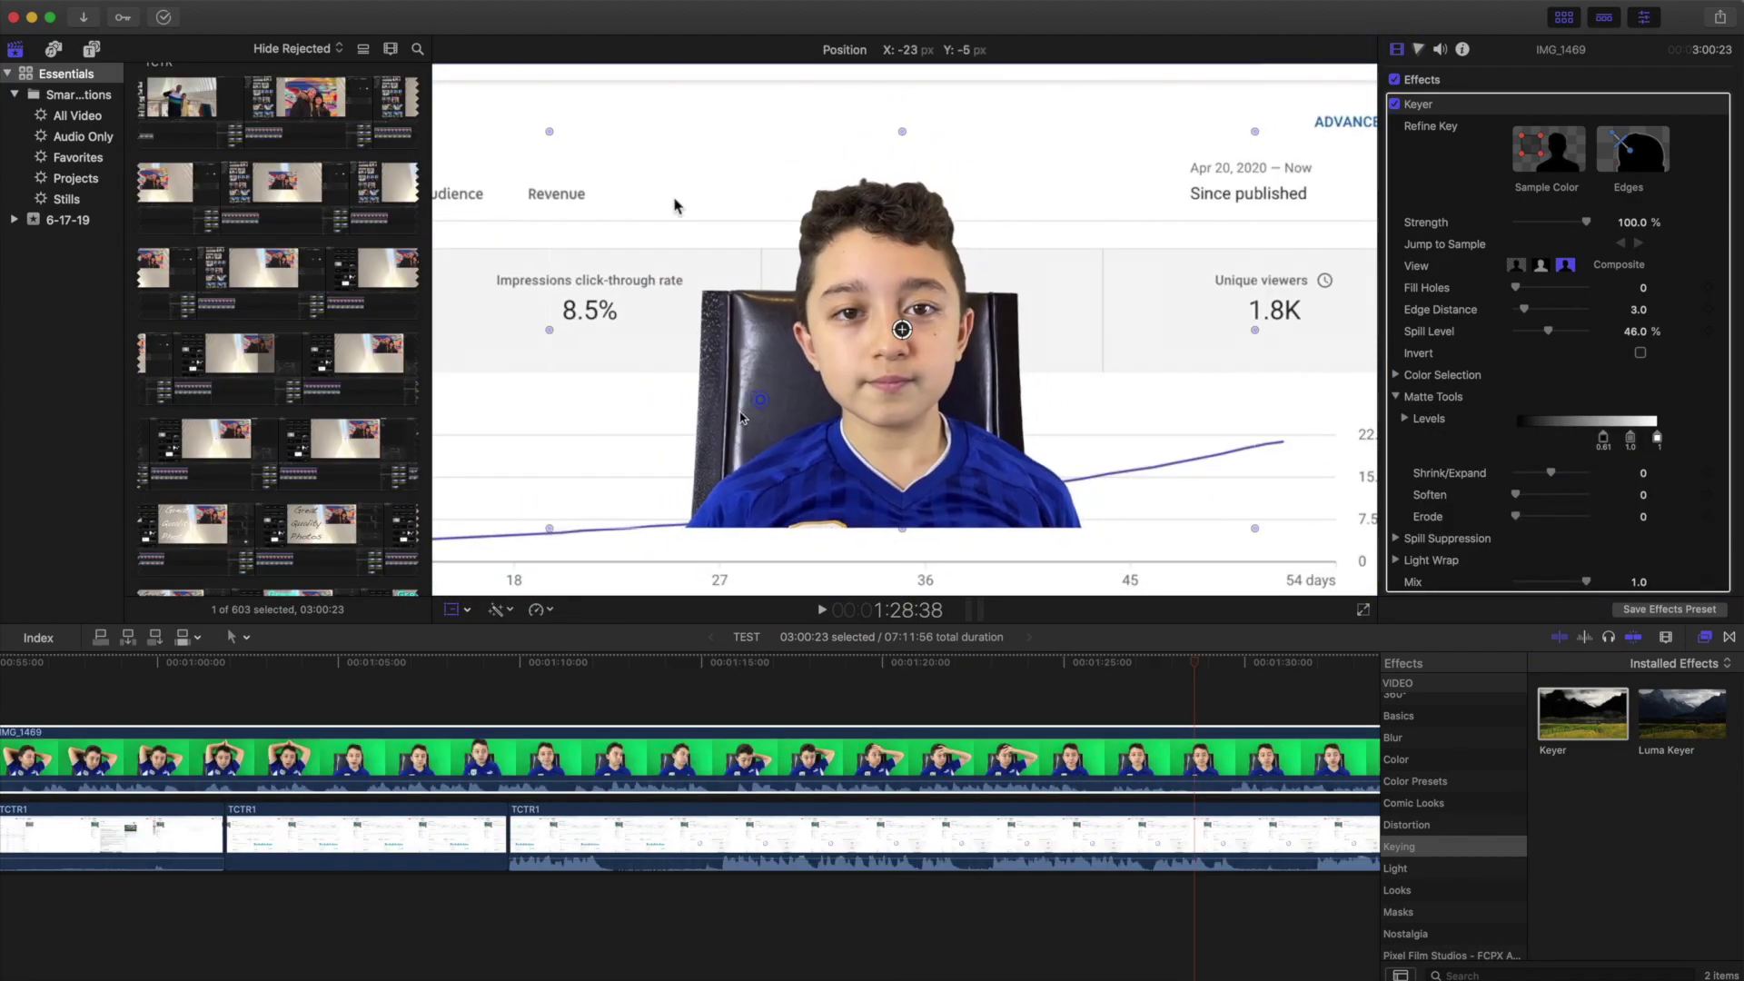
drag(576, 460, 459, 489)
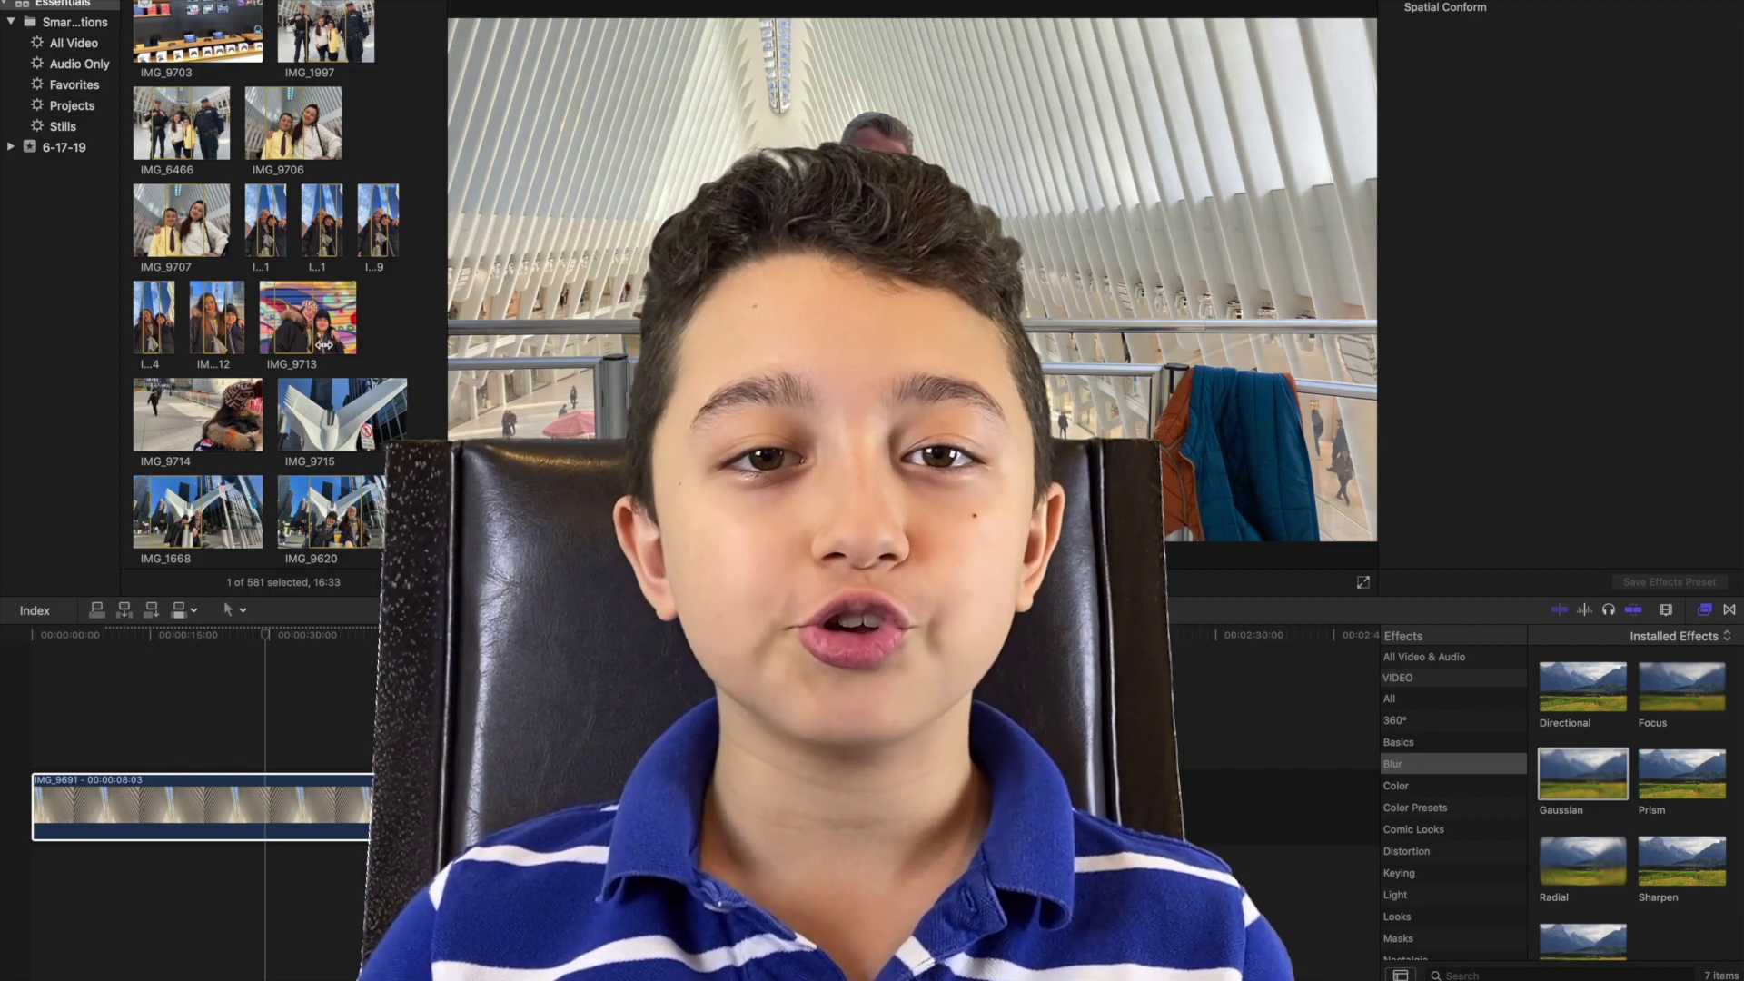
Select a four-second range of the photo IMG_9713 and add it to the timeline as a connected clip
click(319, 313)
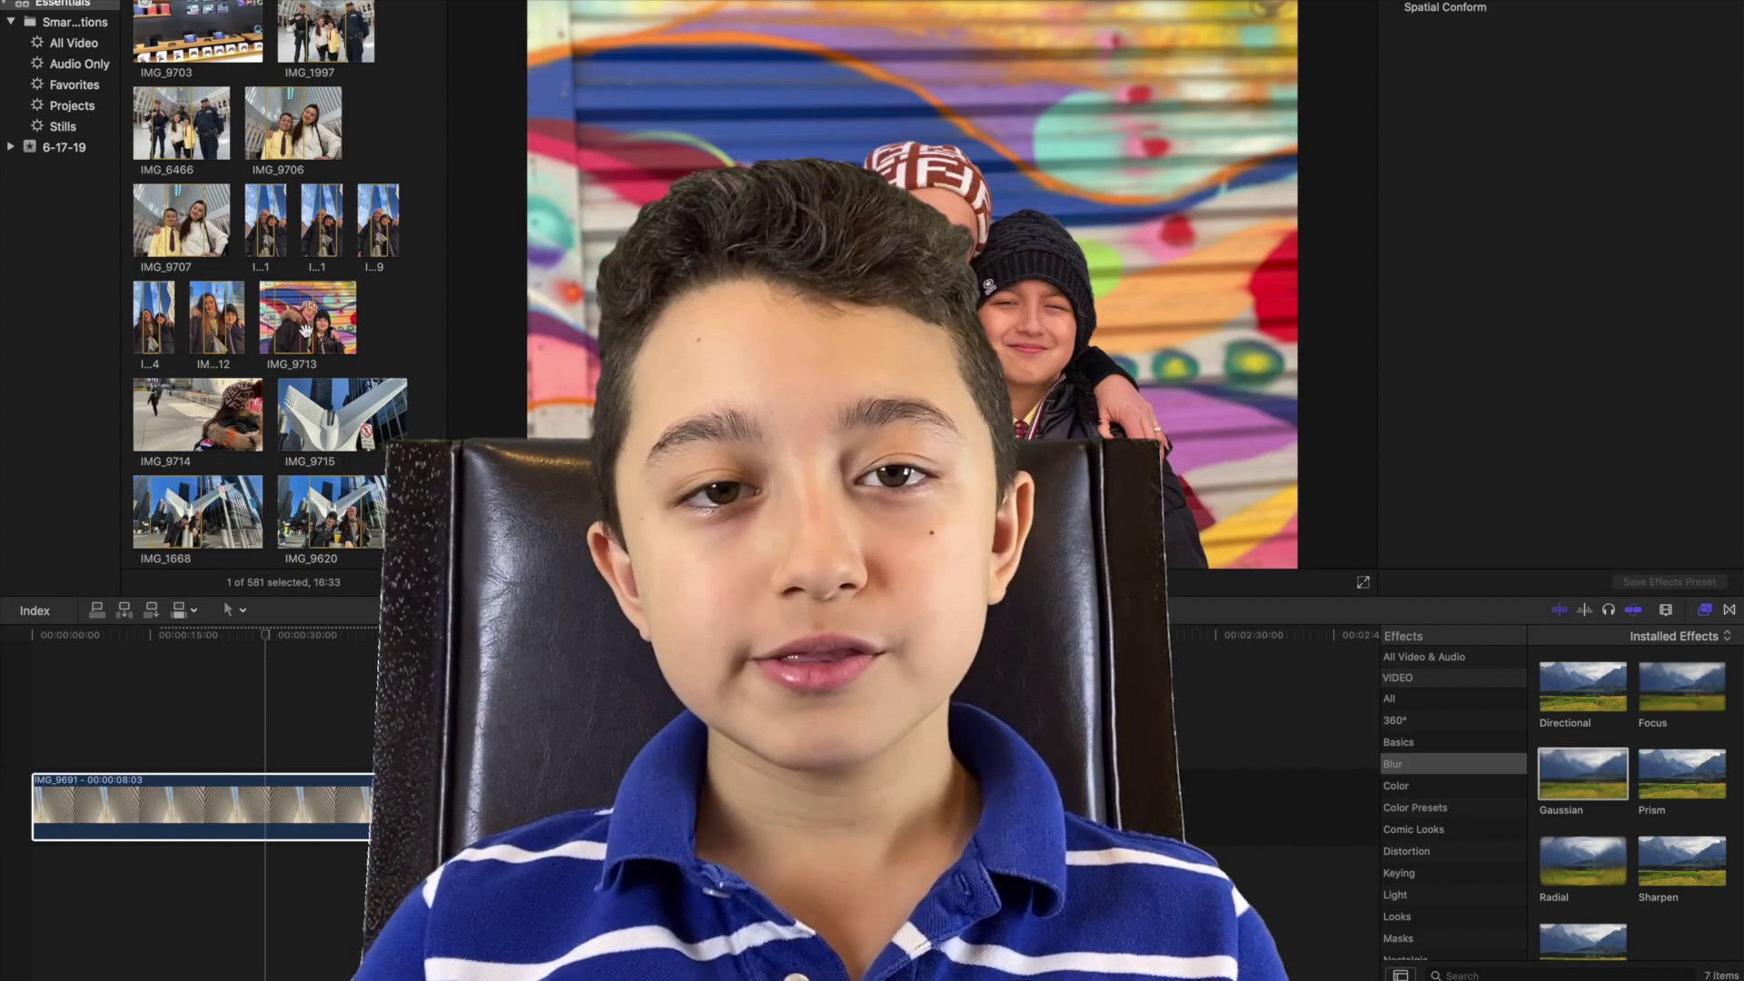
drag(309, 320, 276, 319)
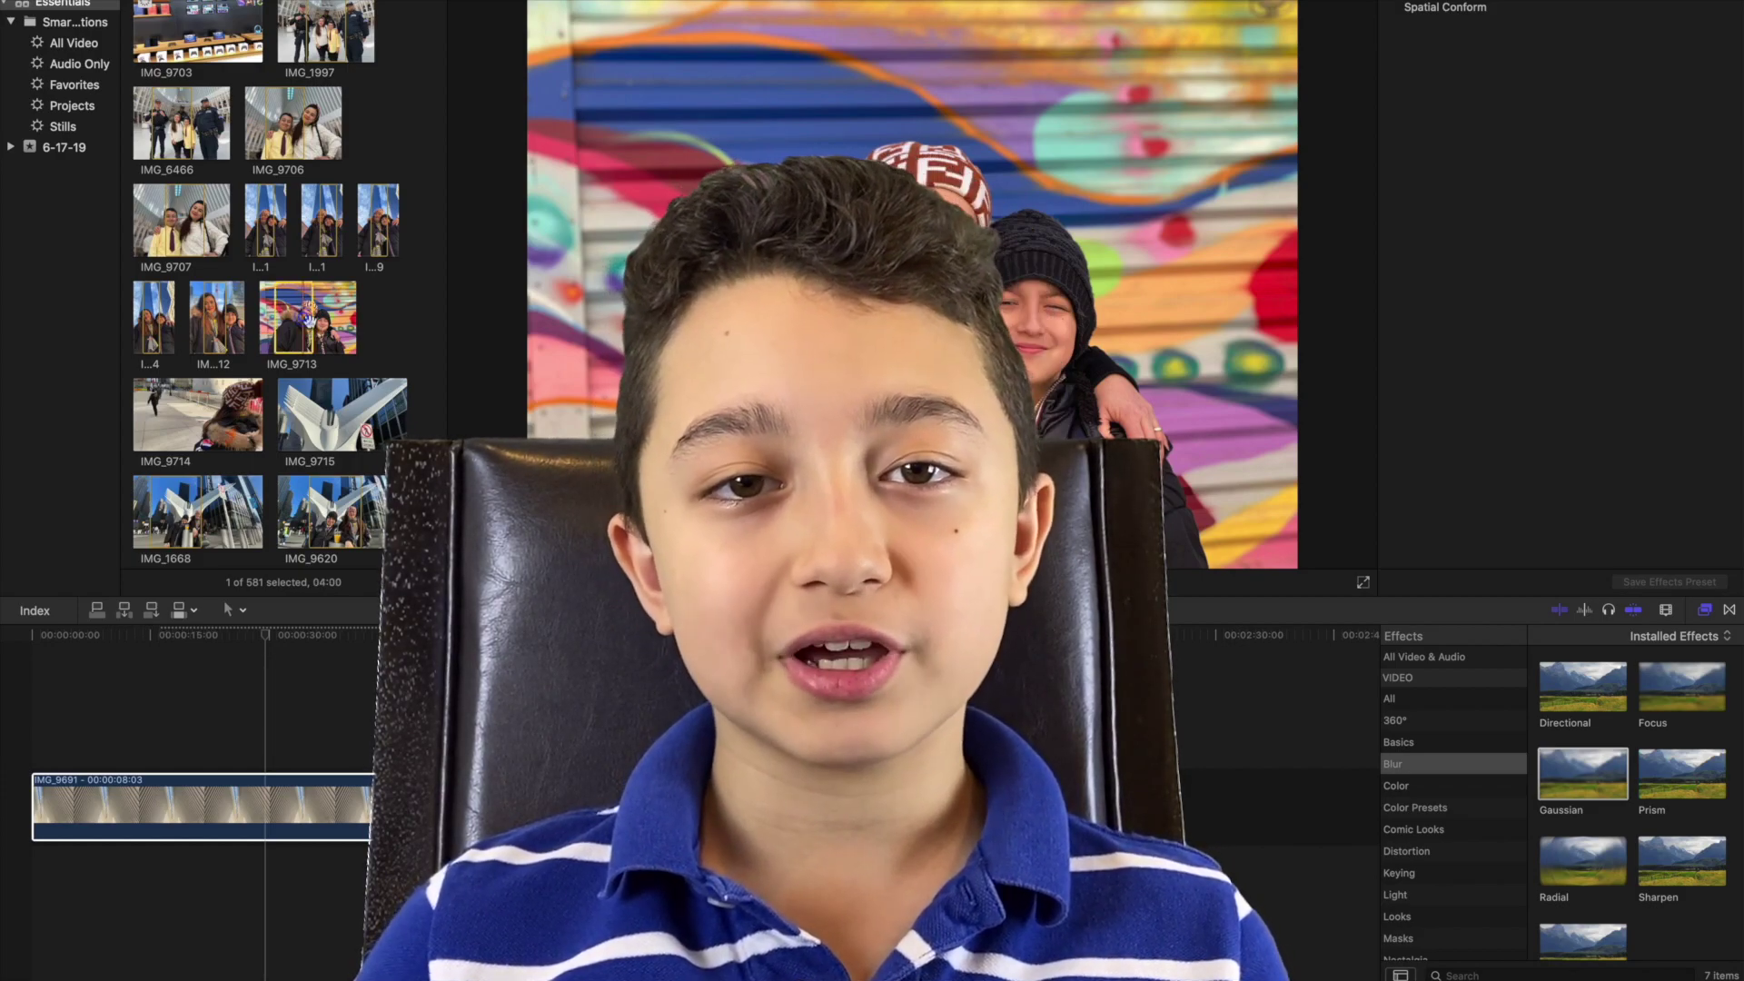
key(q)
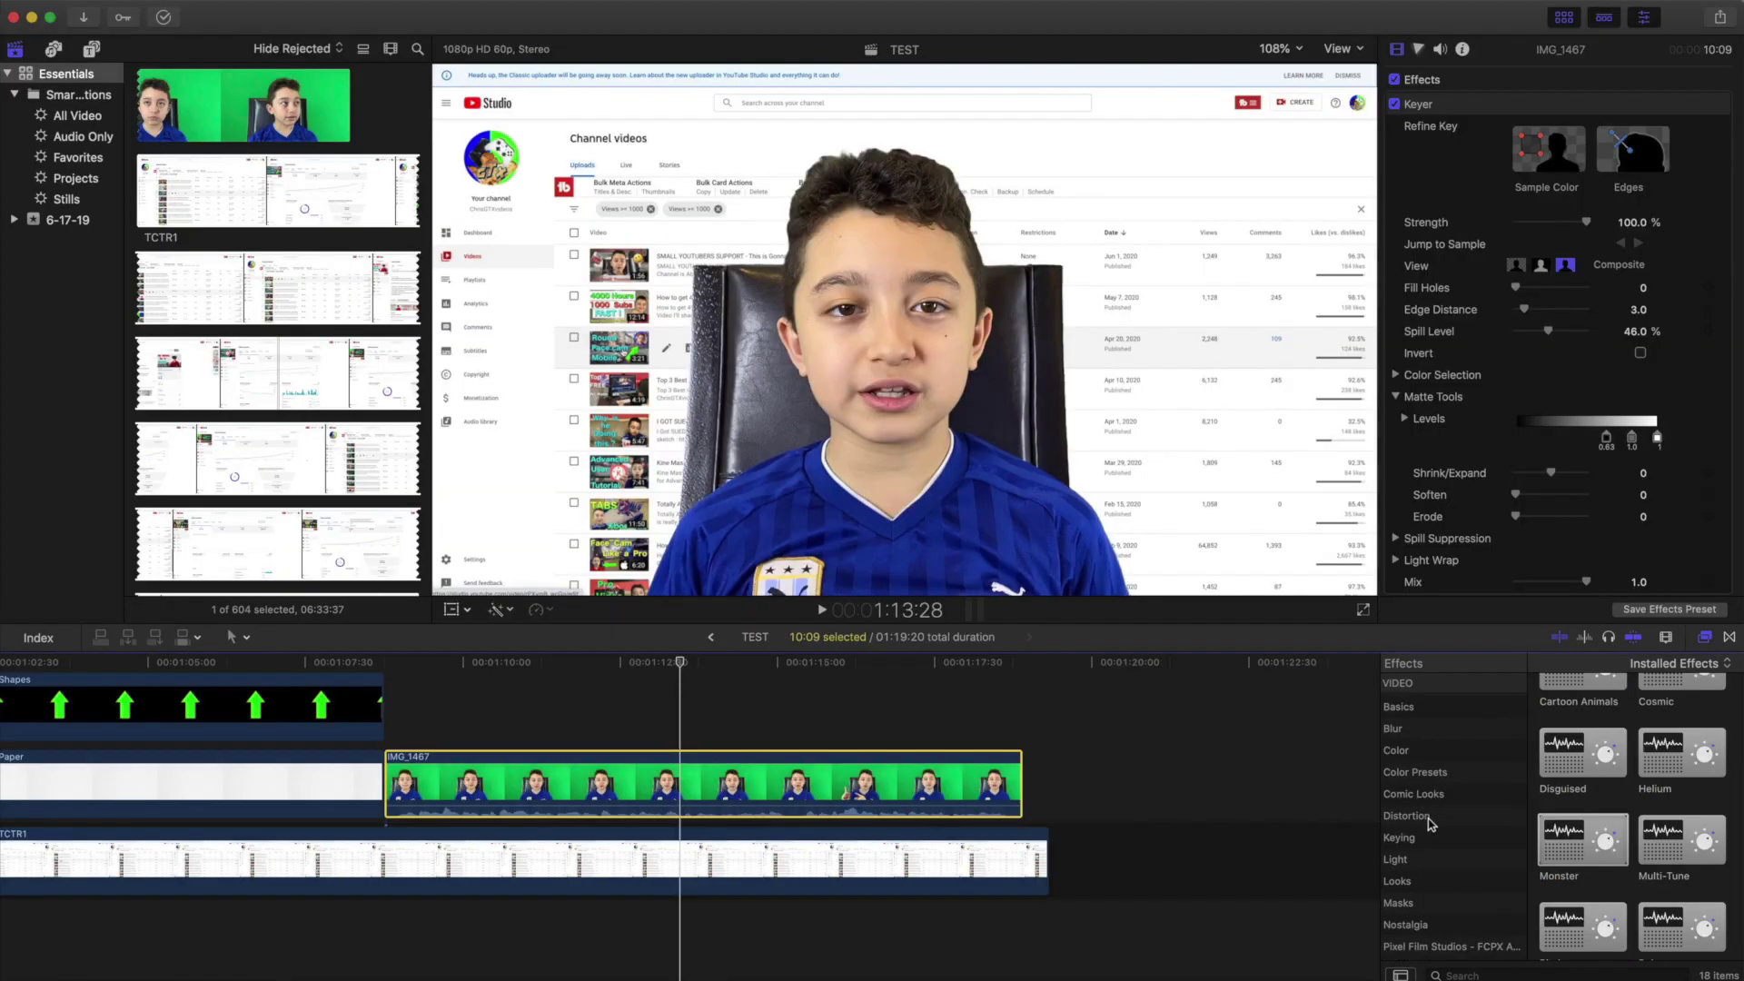
Apply the Fisheye distortion effect to the IMG_1467 clip and set its amount to 16.12
click(1417, 821)
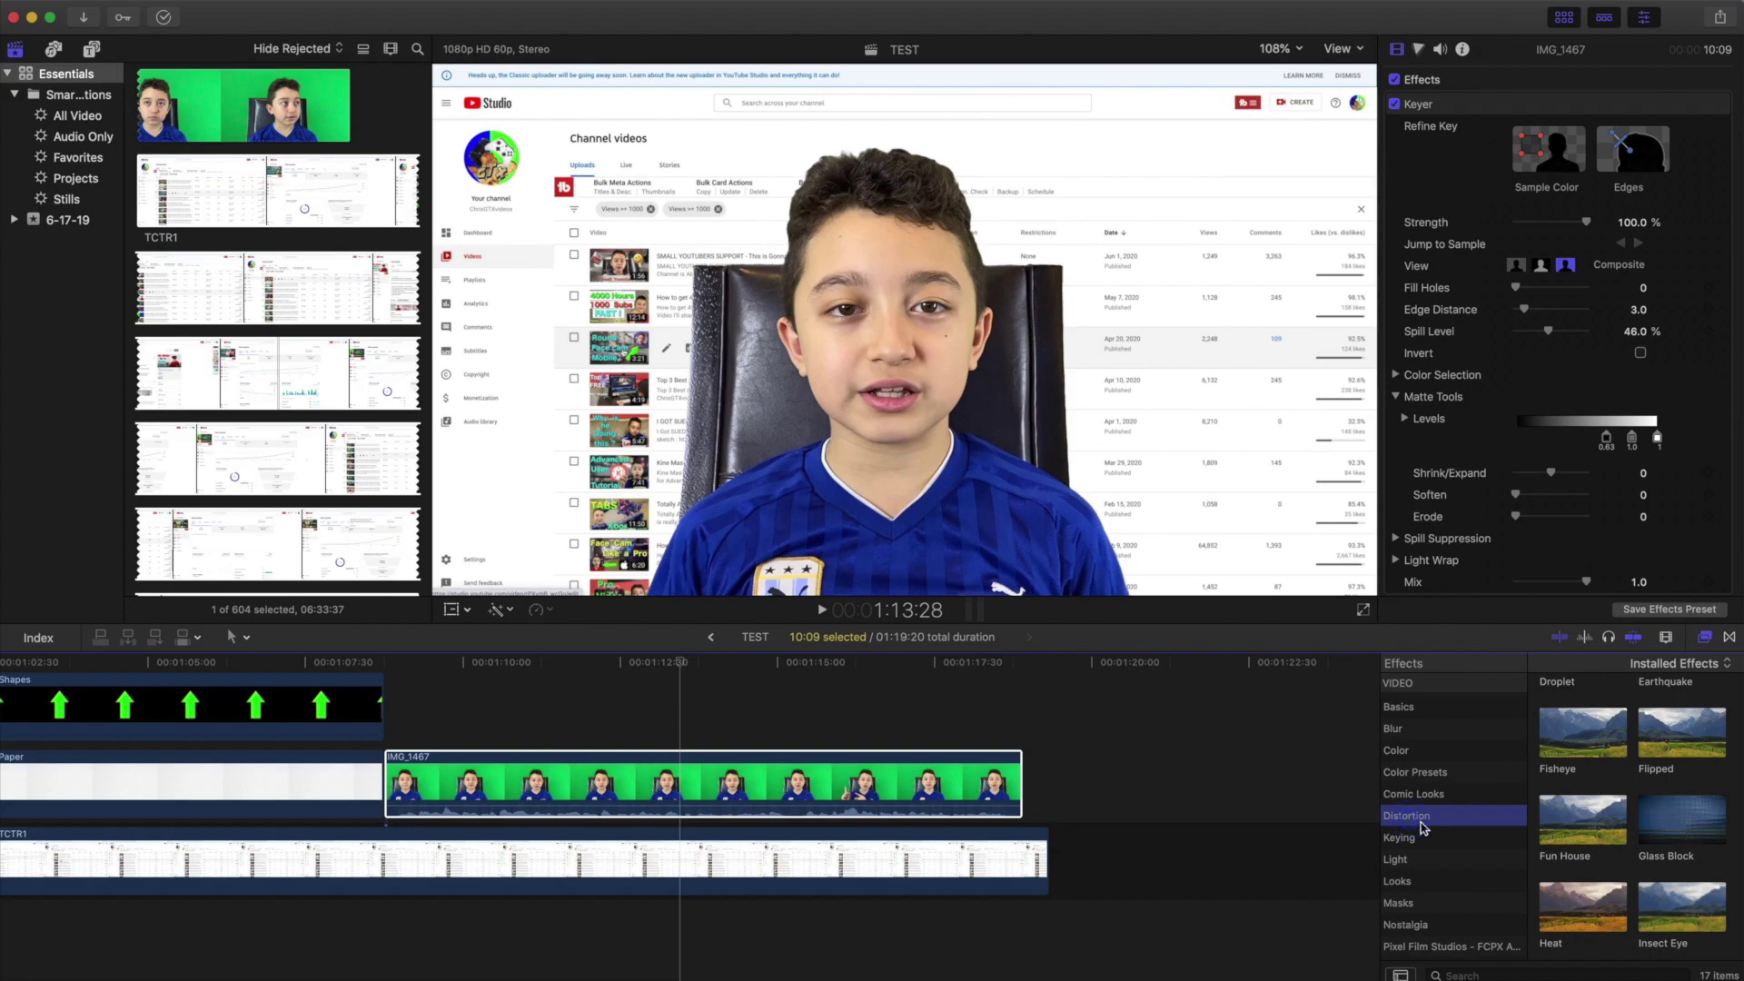
mouse_move(1581, 748)
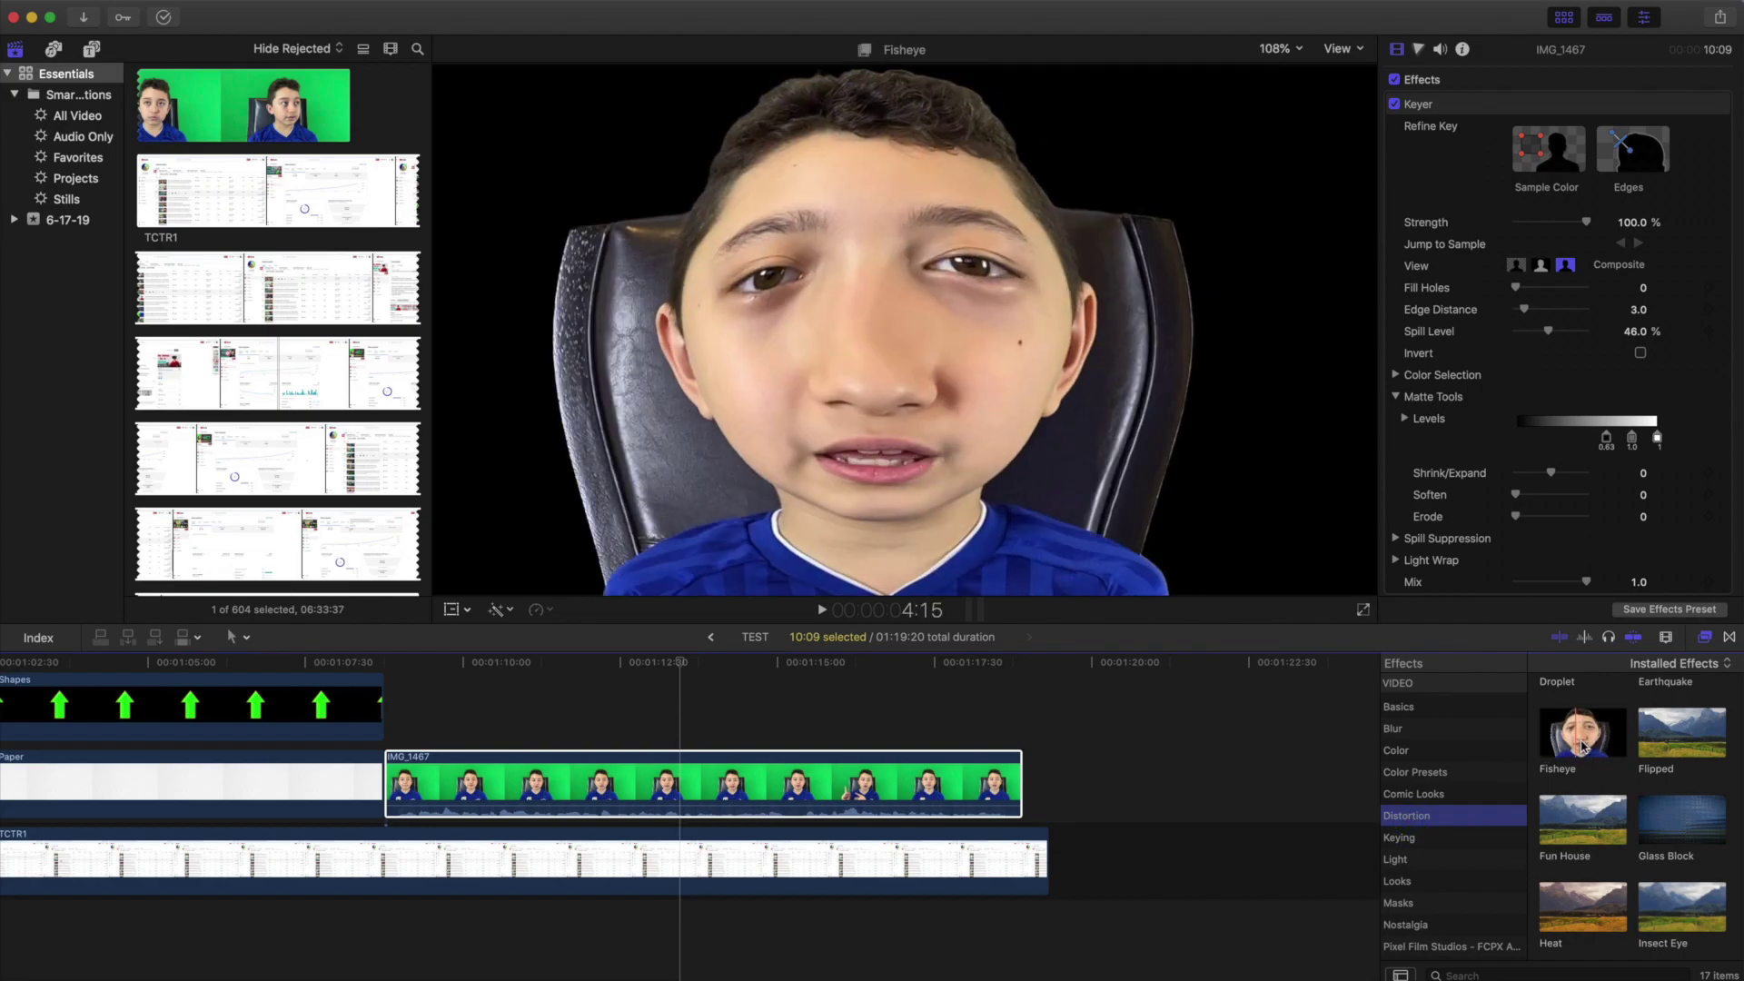
drag(1581, 748, 772, 772)
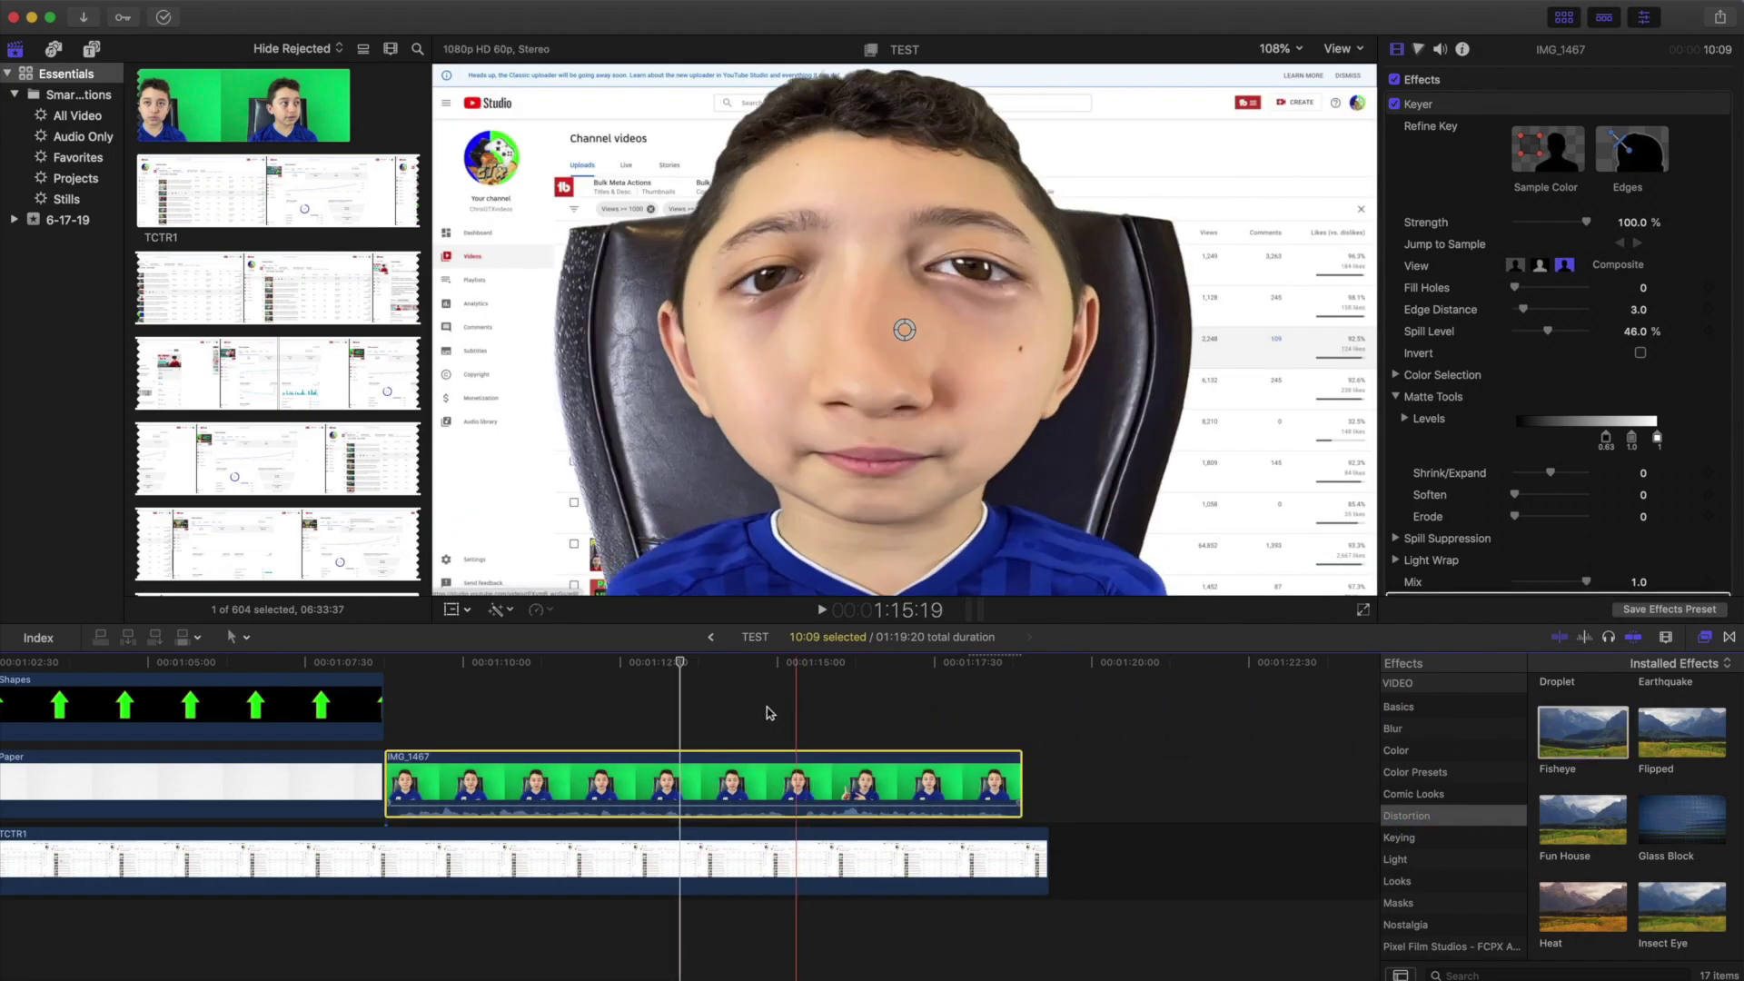
scroll(1557, 436, down, 4)
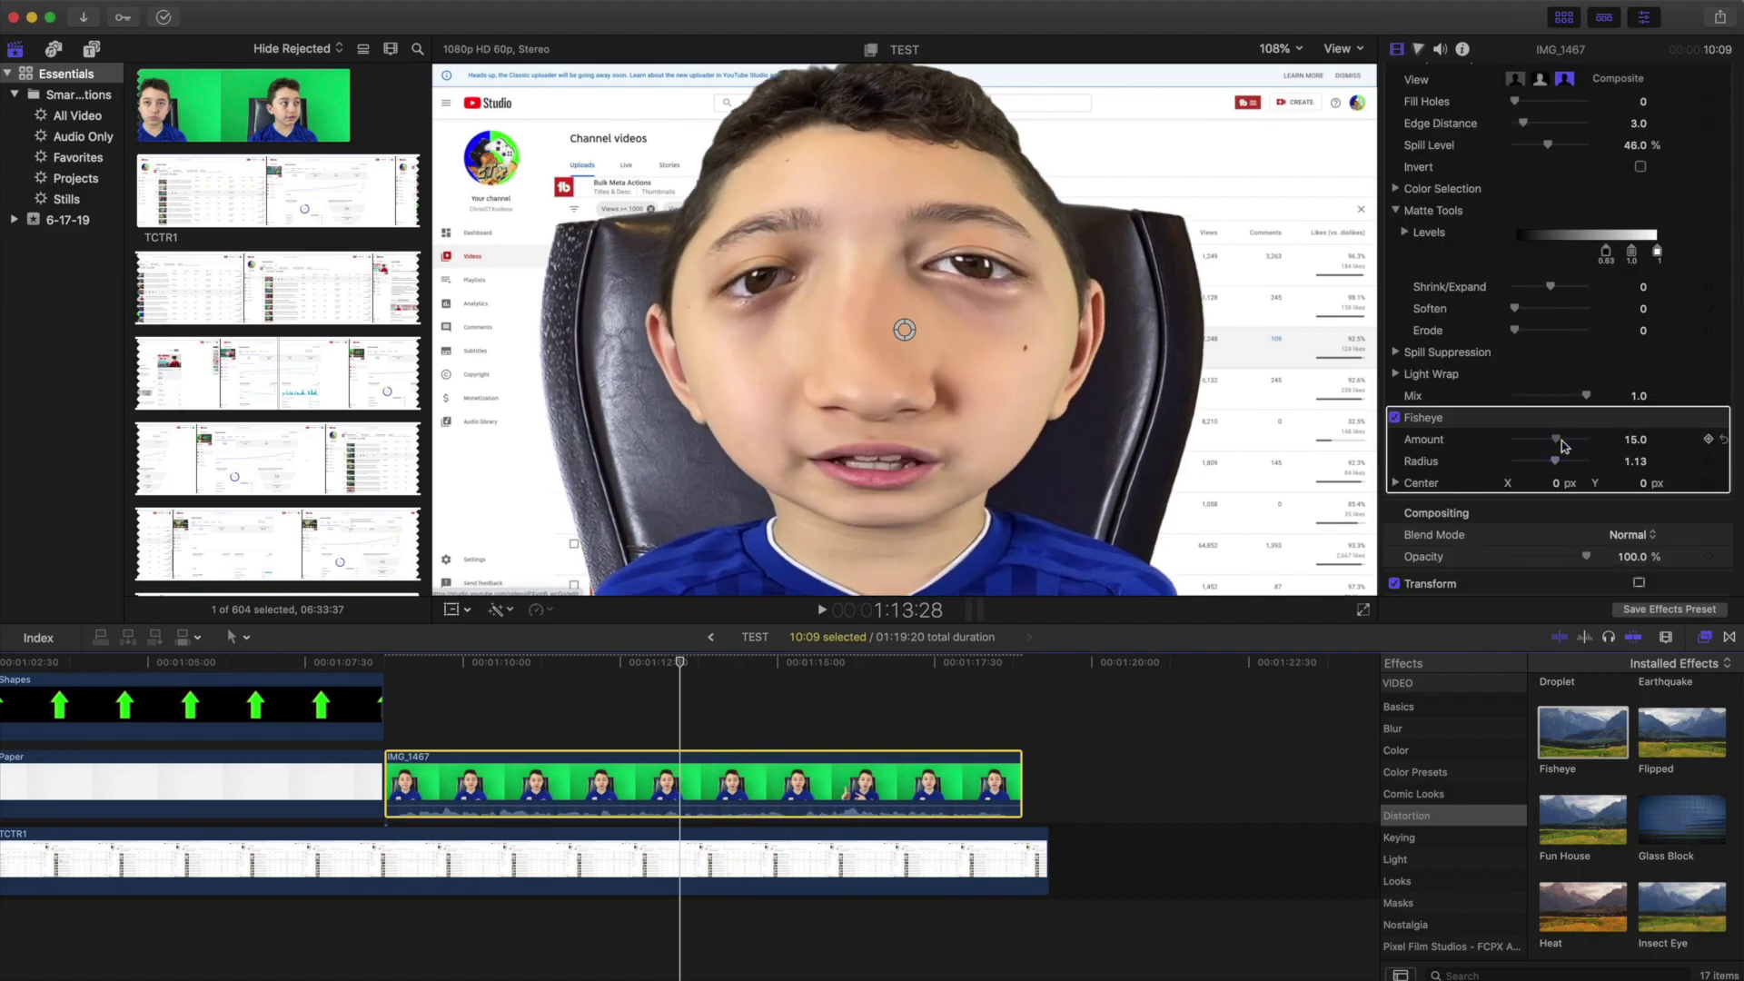
drag(1581, 440, 1559, 445)
Browse the effects library down to the Voice category of the audio effects
click(1389, 726)
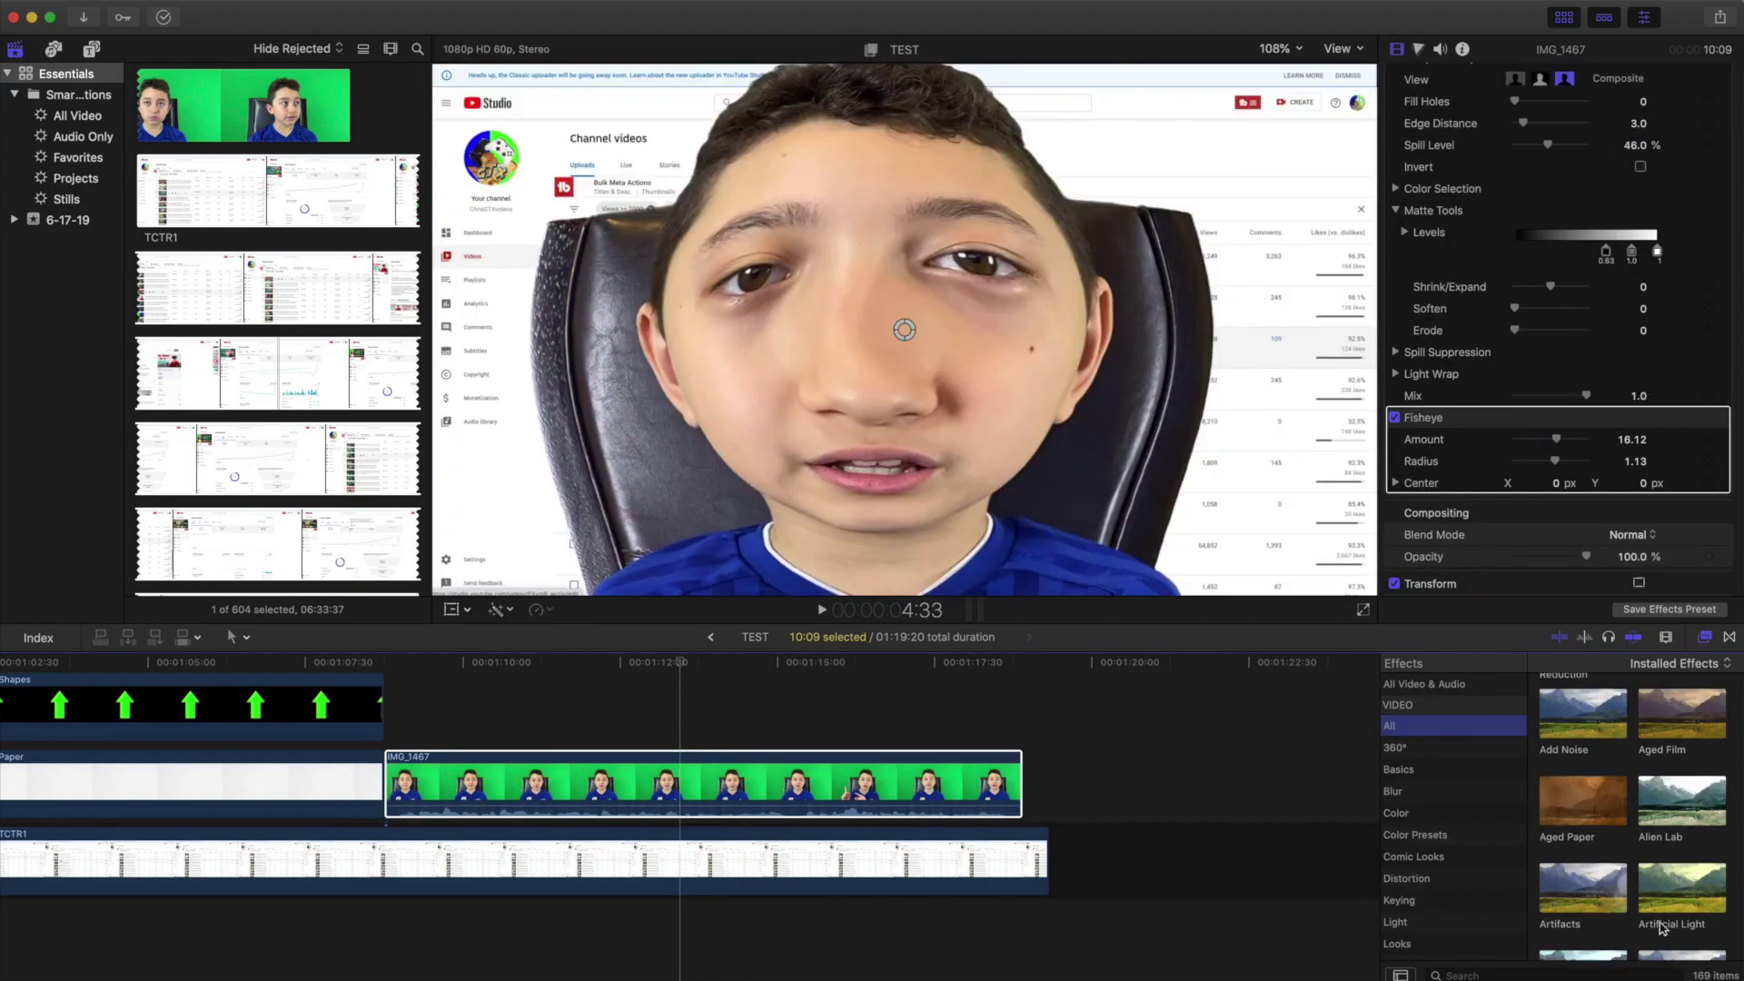
scroll(1662, 909, down, 3)
scroll(1413, 944, down, 5)
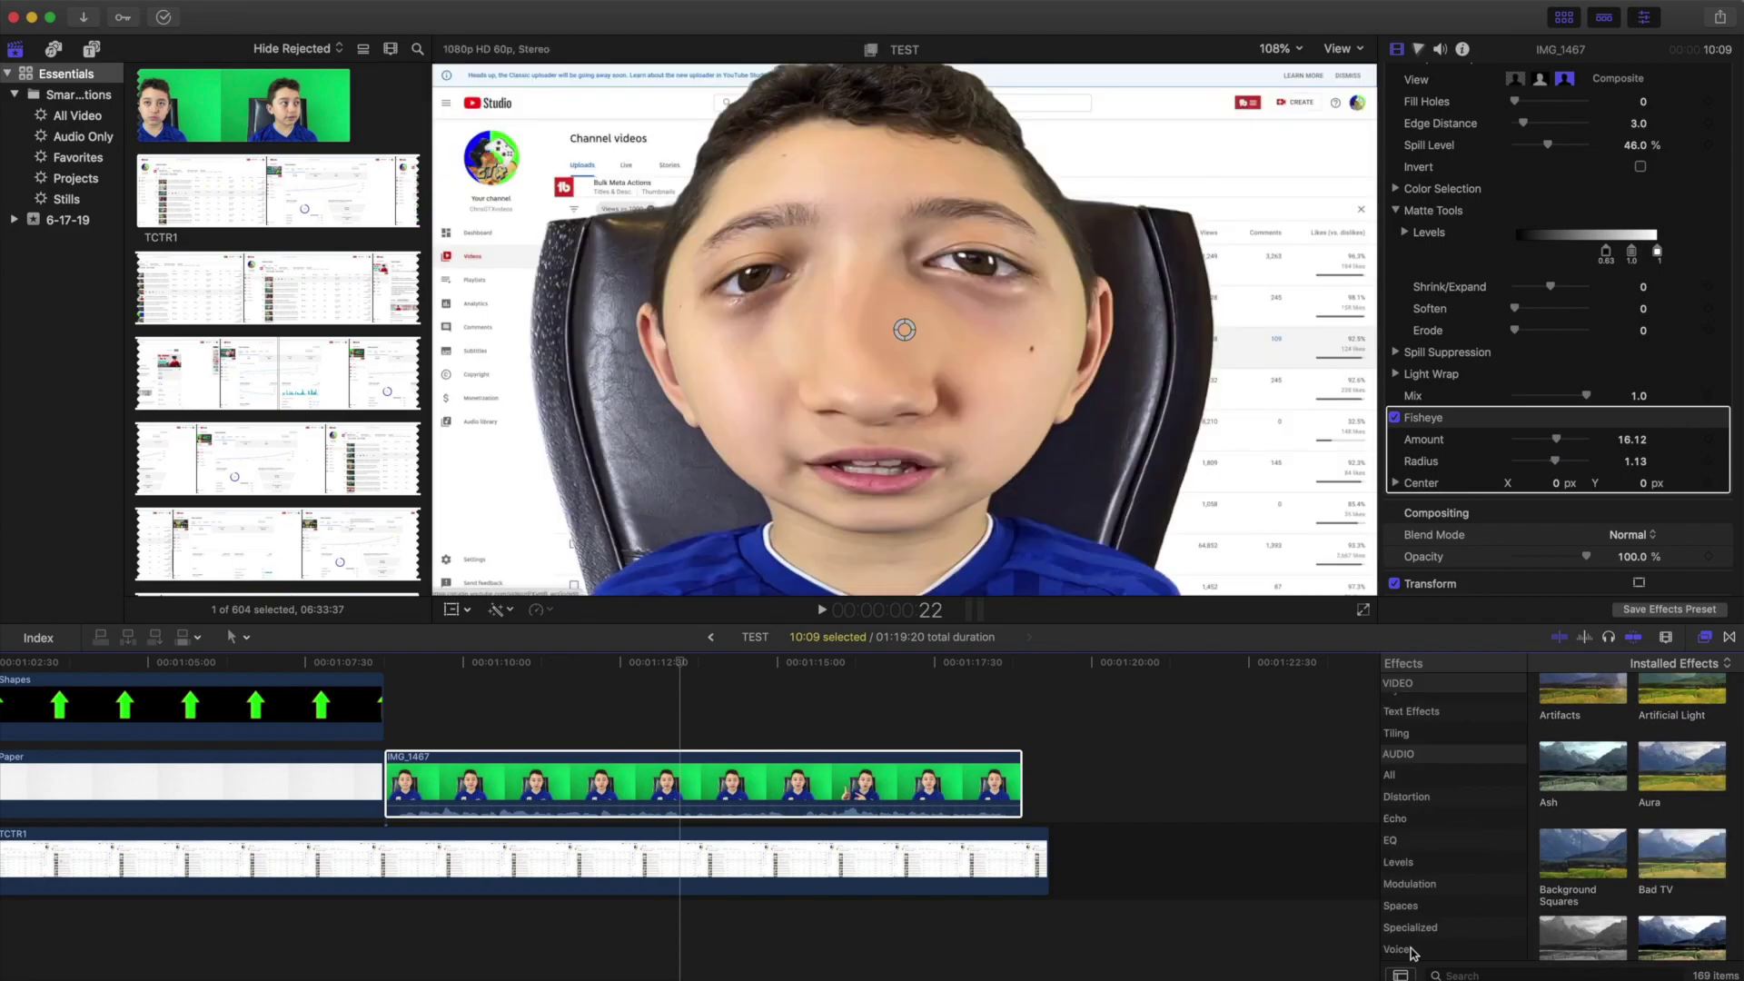
click(1410, 954)
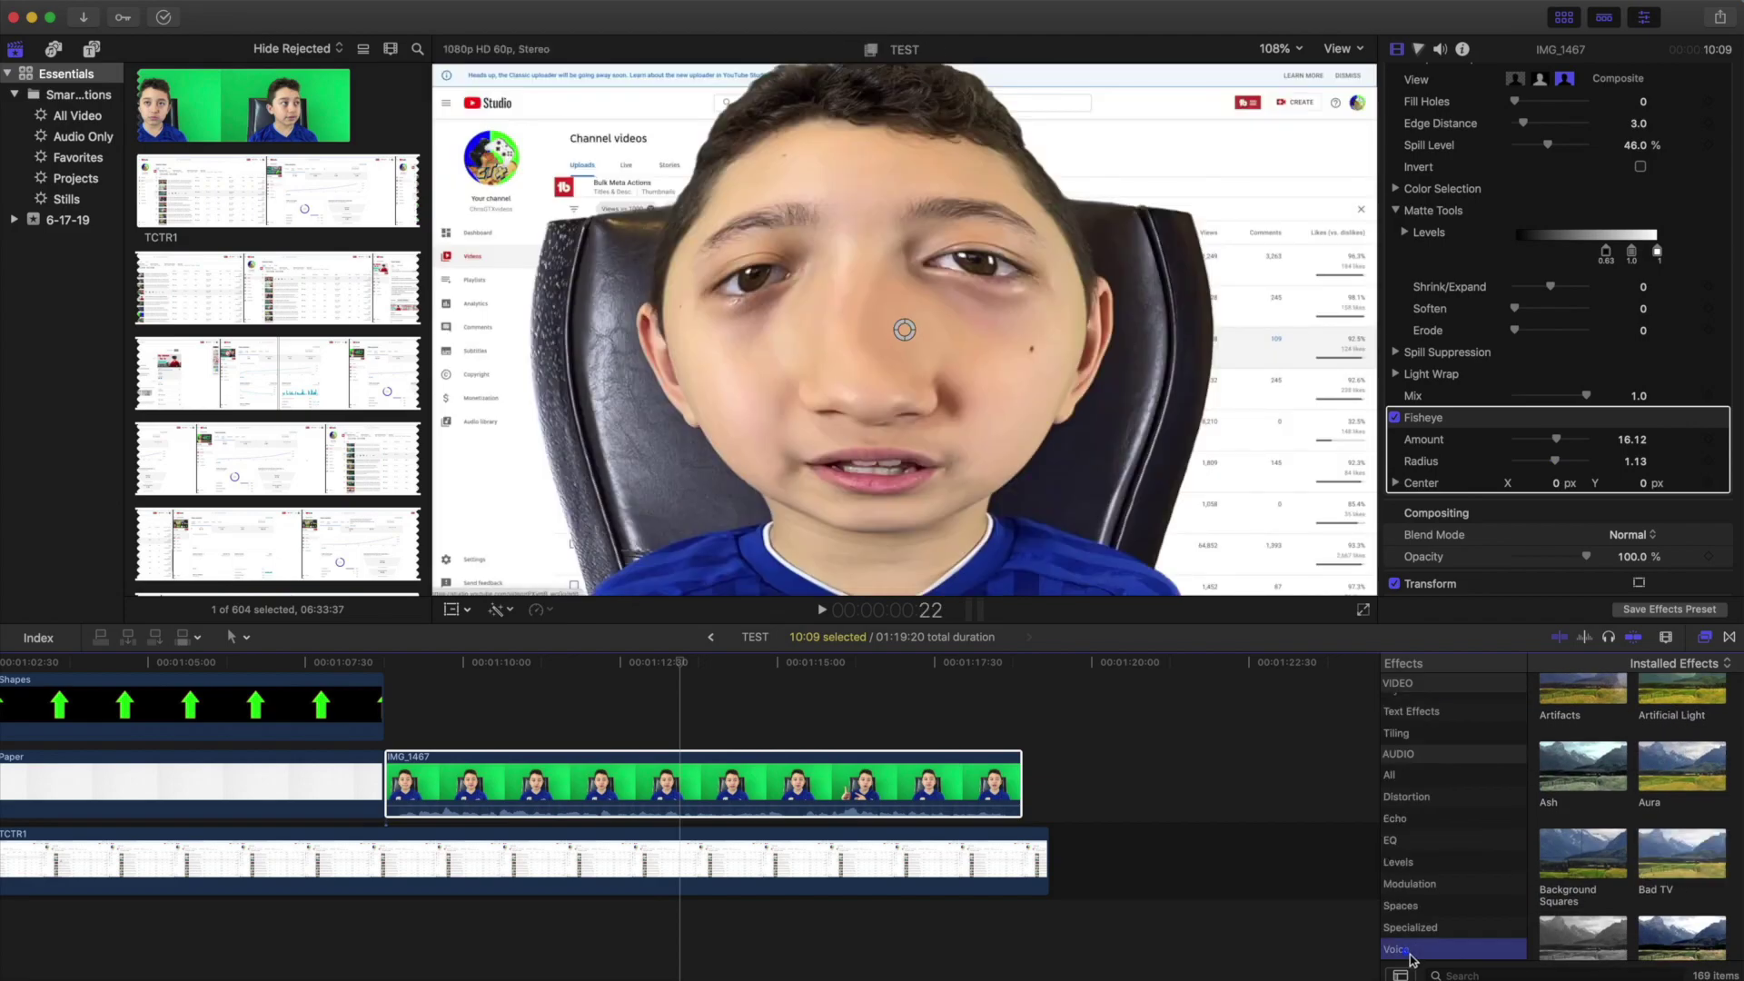
scroll(1598, 879, down, 3)
scroll(1601, 878, up, 3)
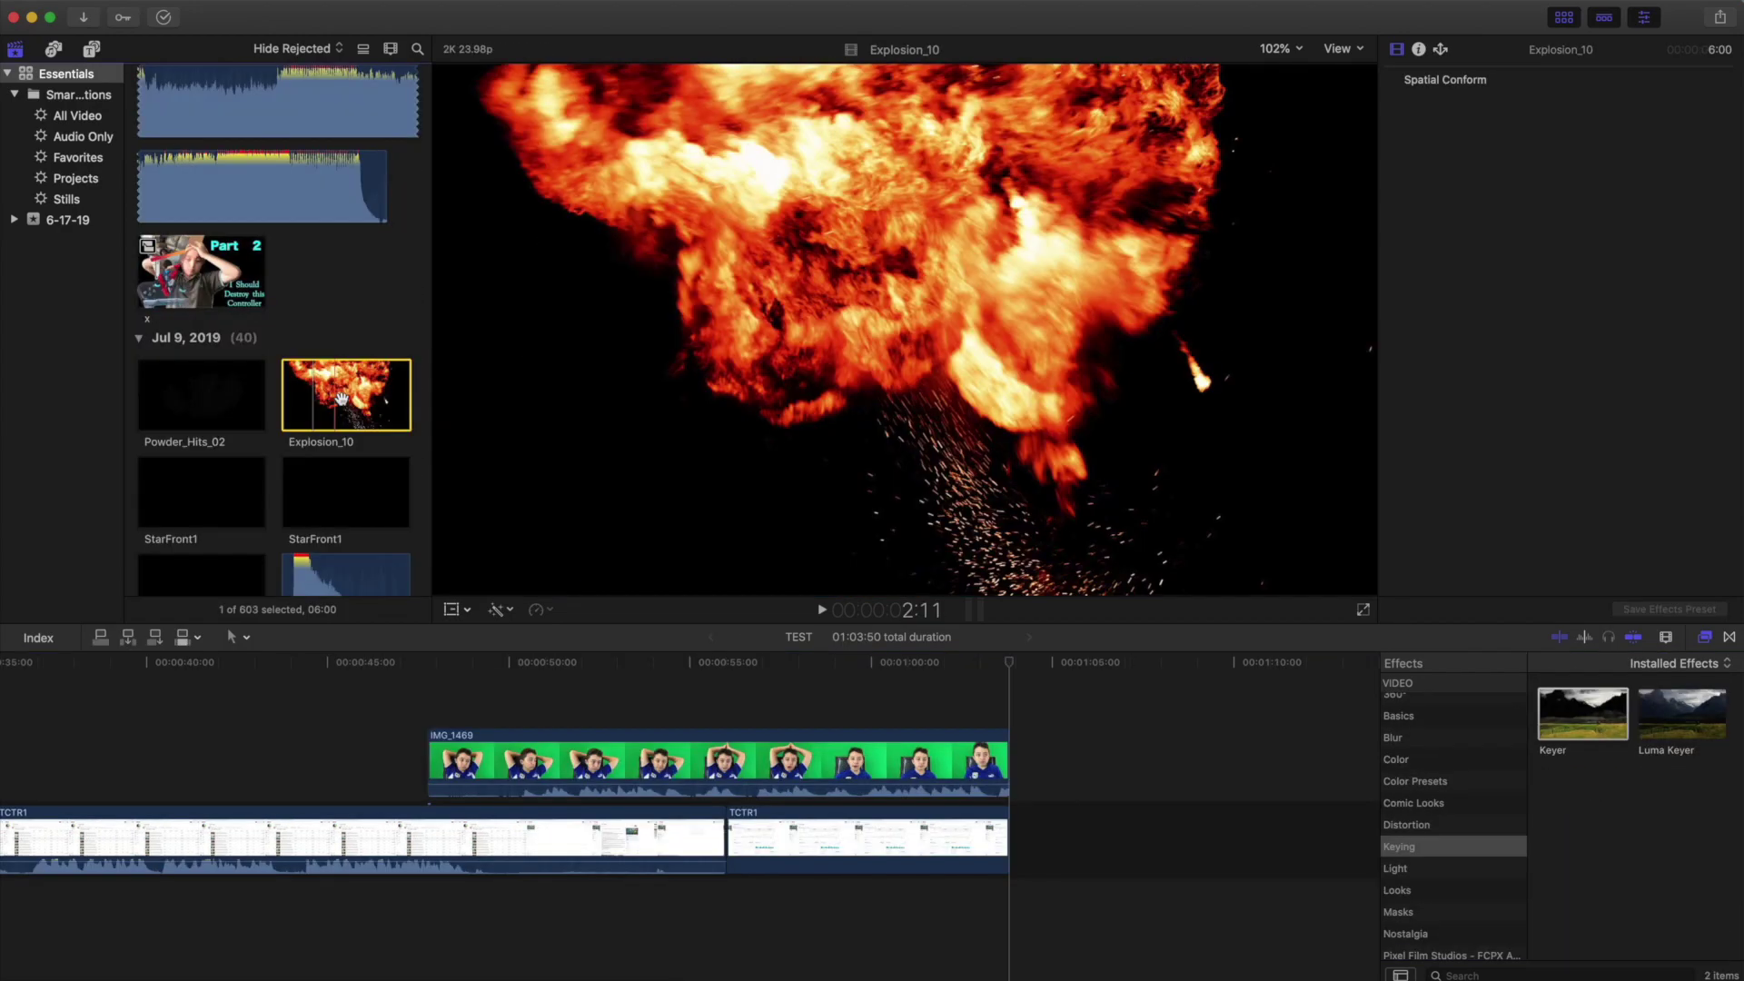
Layer the Explosion_10 clip between IMG_1469 and the TCTR1 footage, and add the Explosion 4 sound effect beneath it
drag(341, 400, 607, 801)
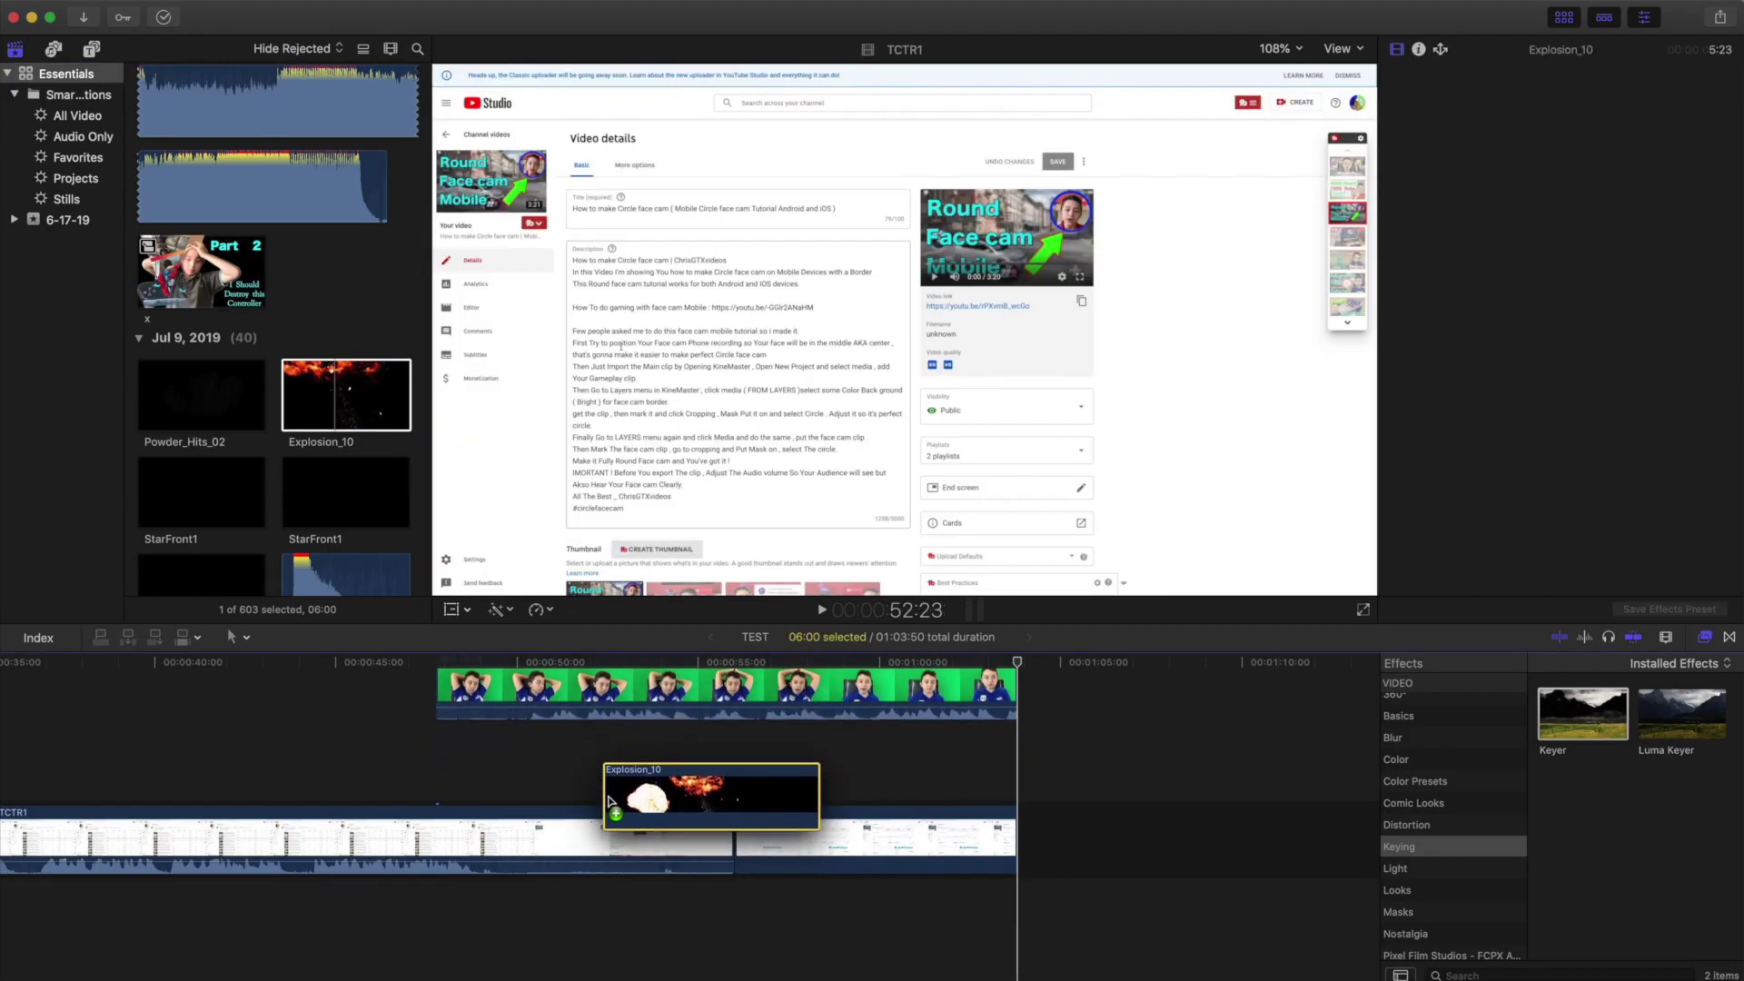
key(super+4)
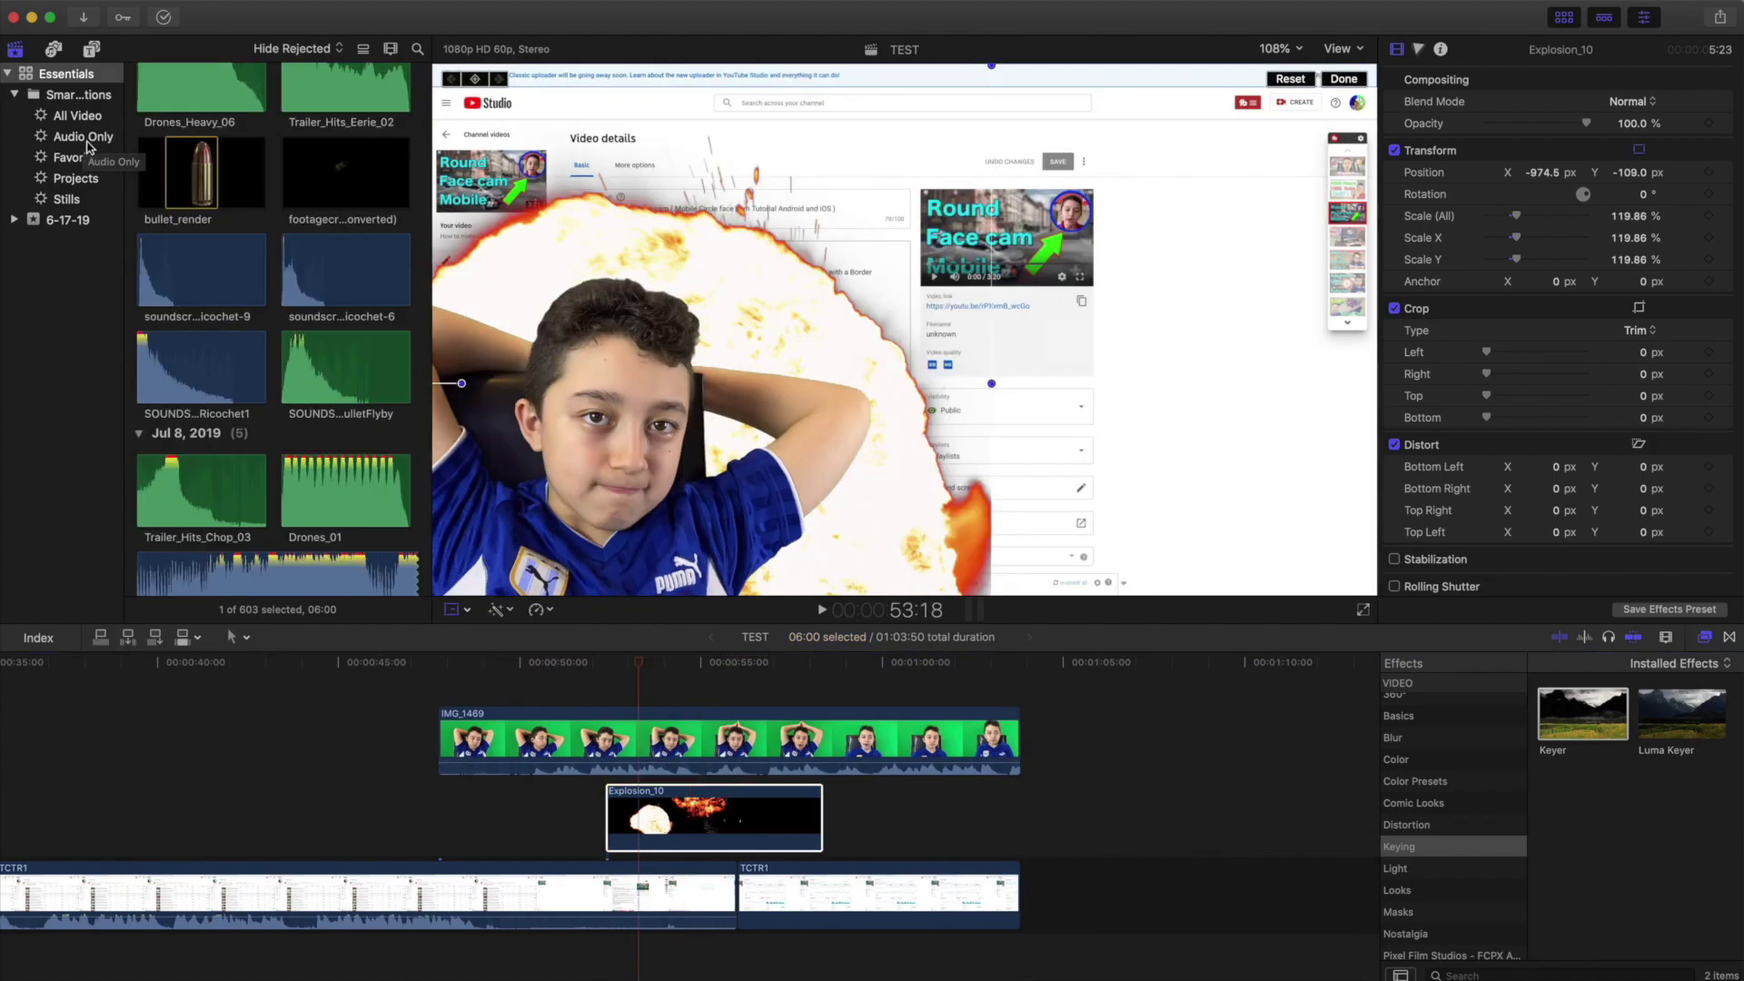
click(83, 137)
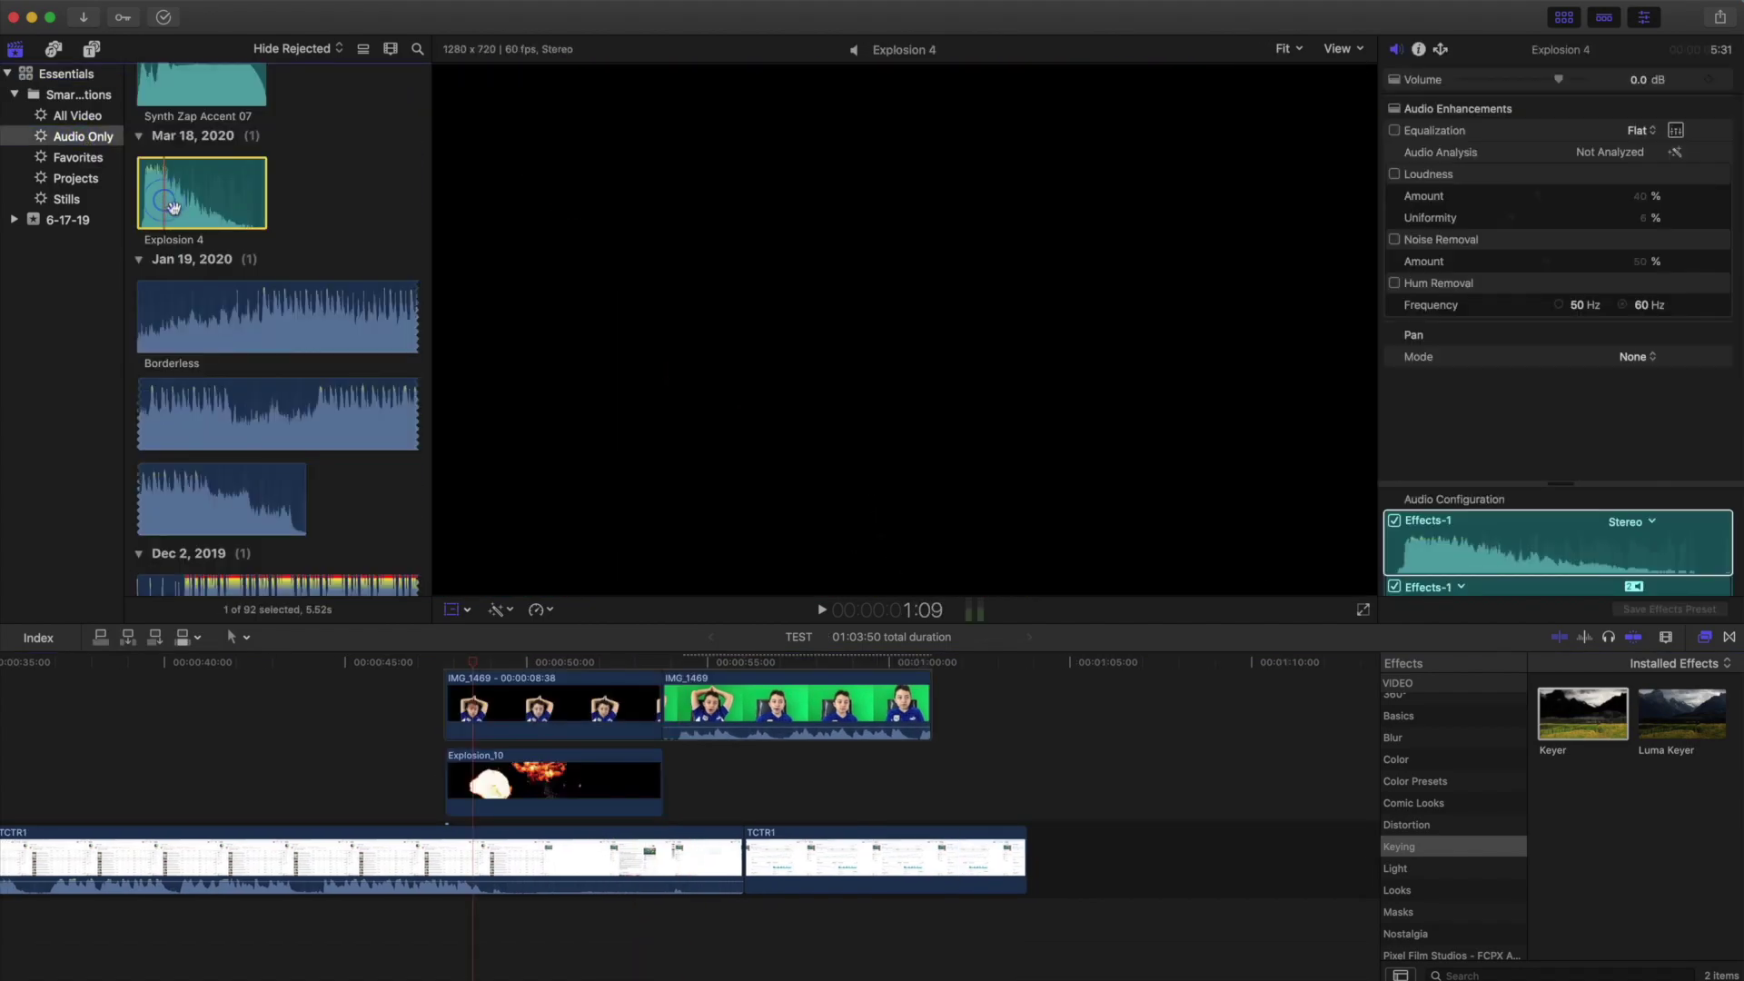
drag(172, 207, 568, 840)
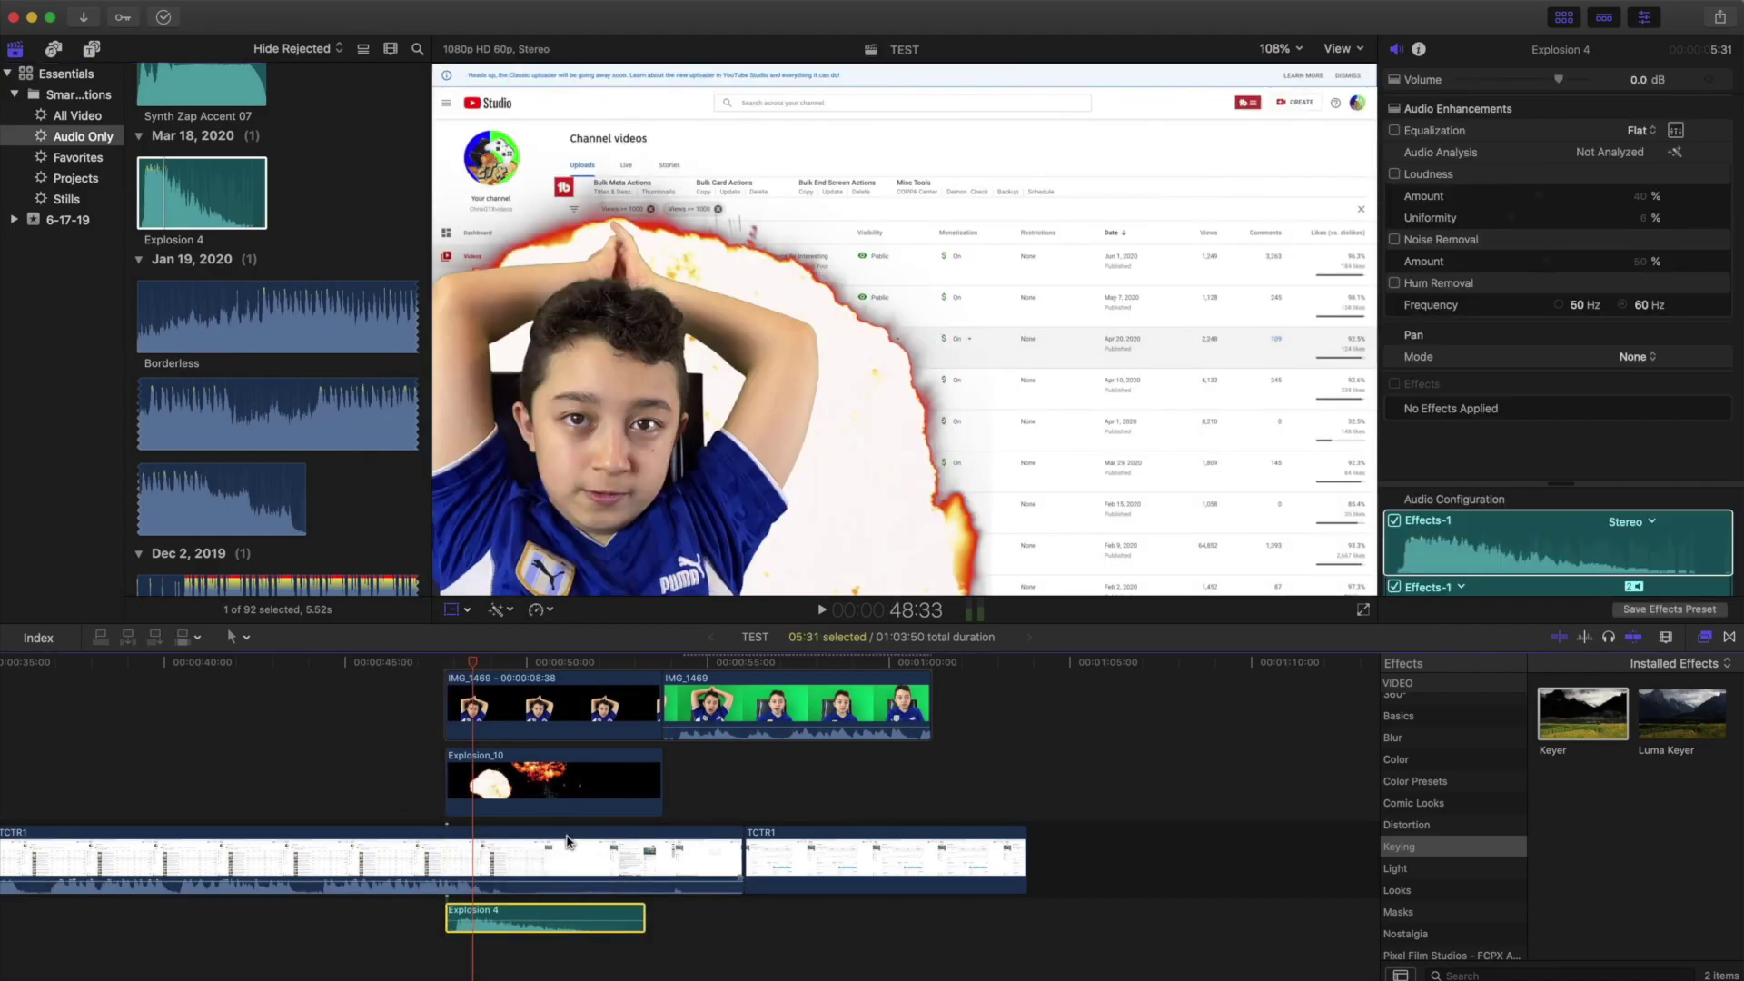
click(822, 609)
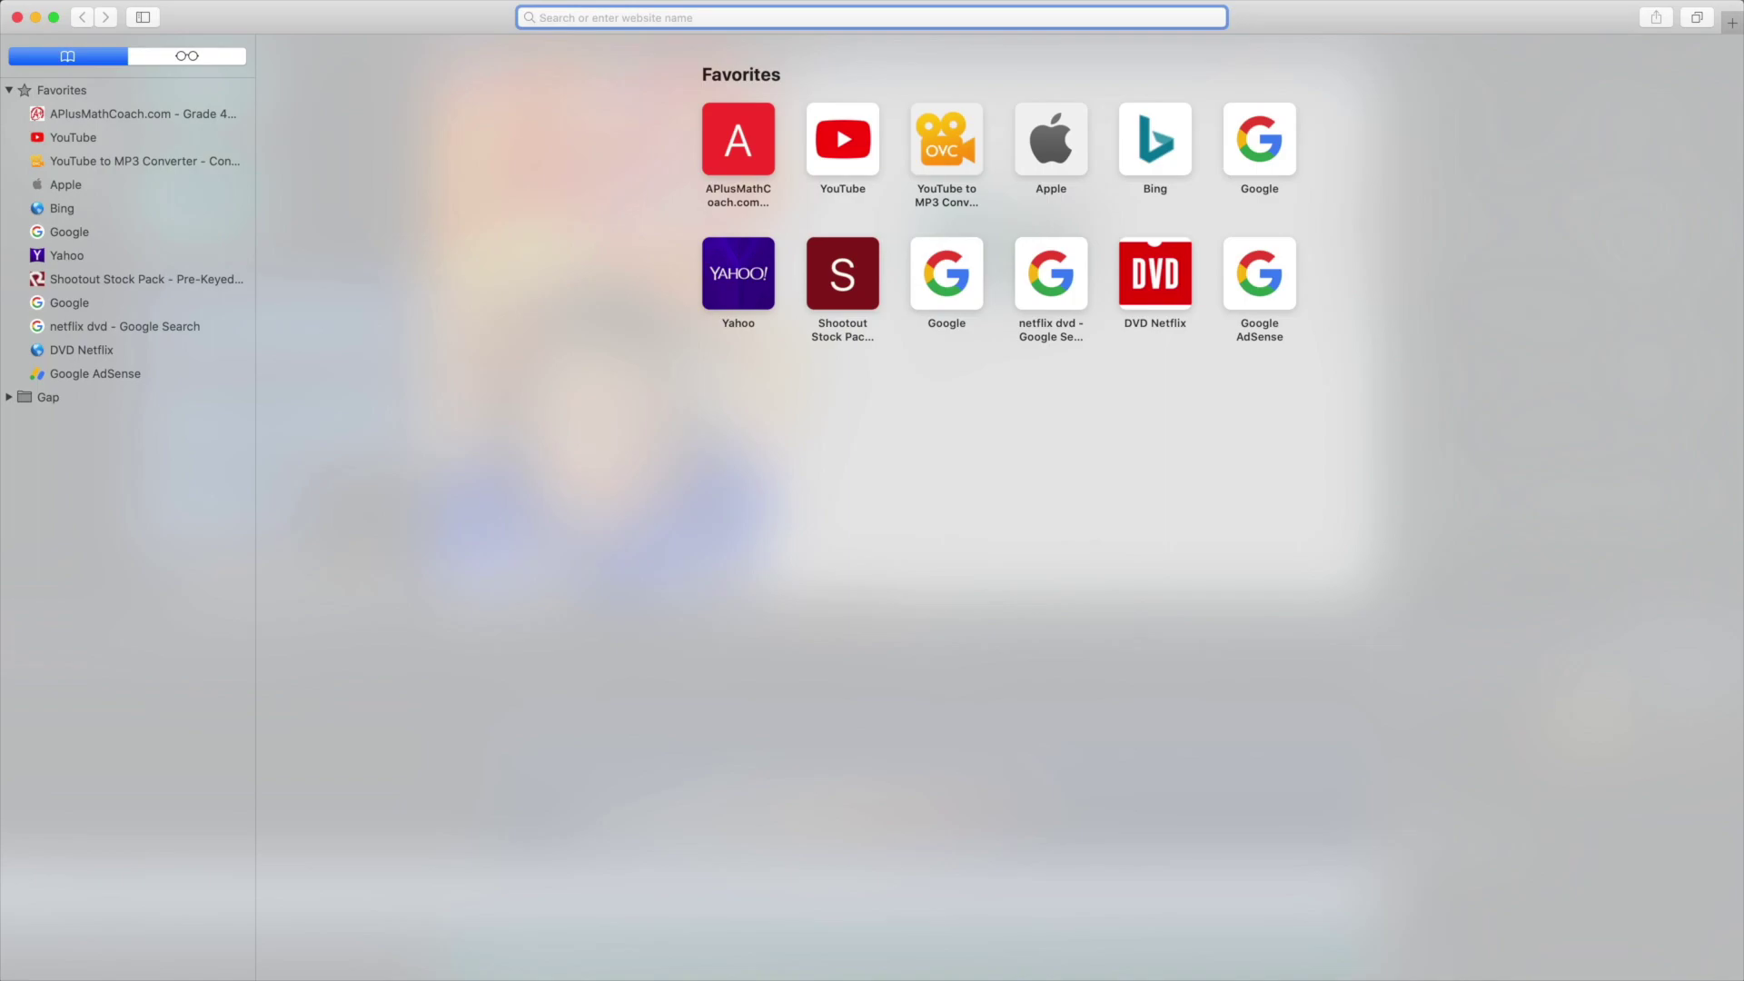
Switch to Safari and open the FootageCrate website
text(foo)
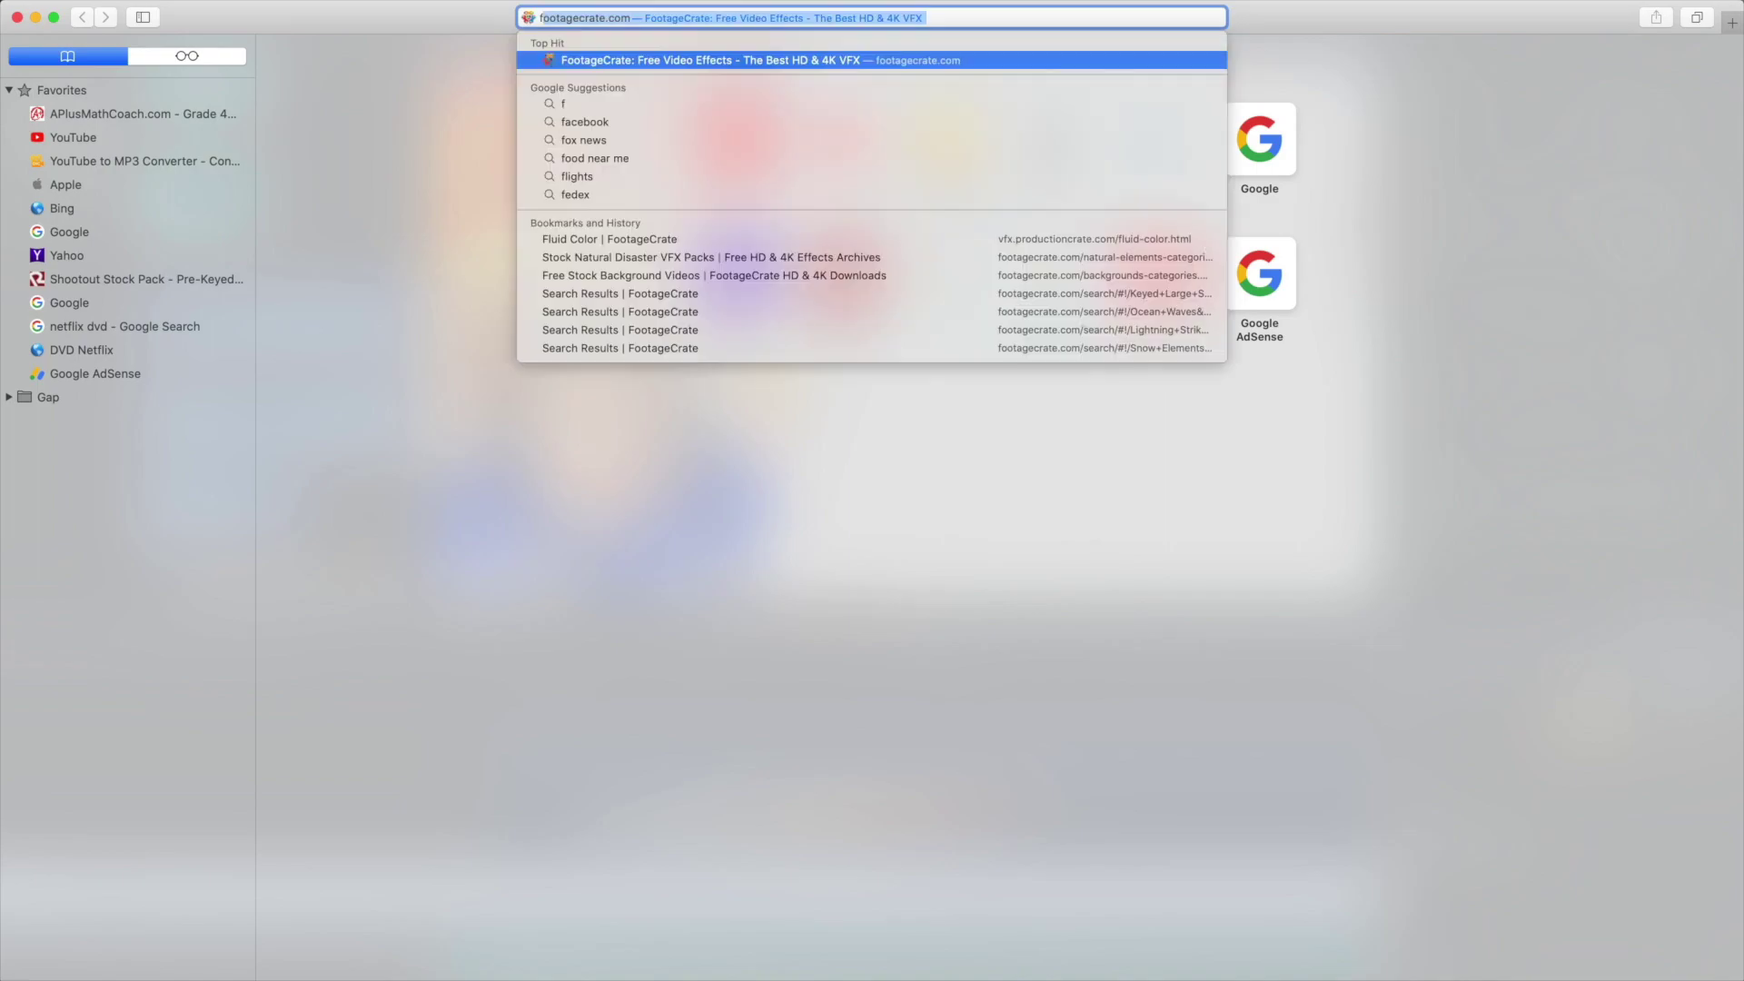
text(tage)
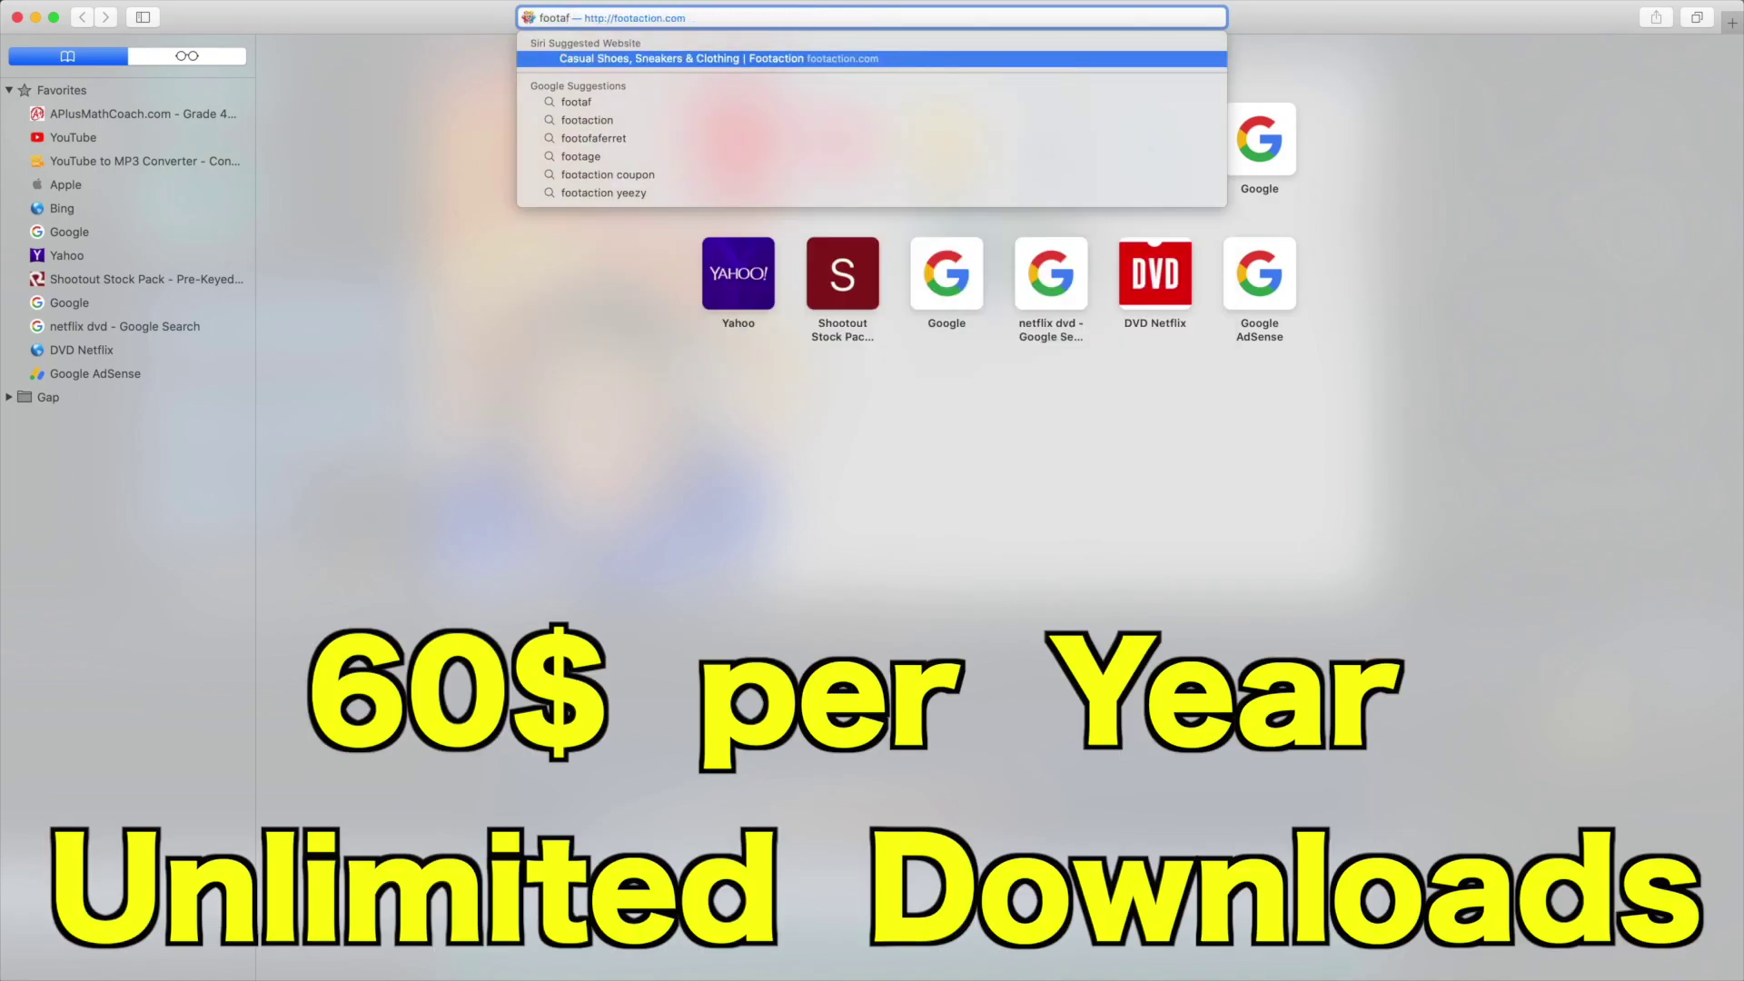
key(Return)
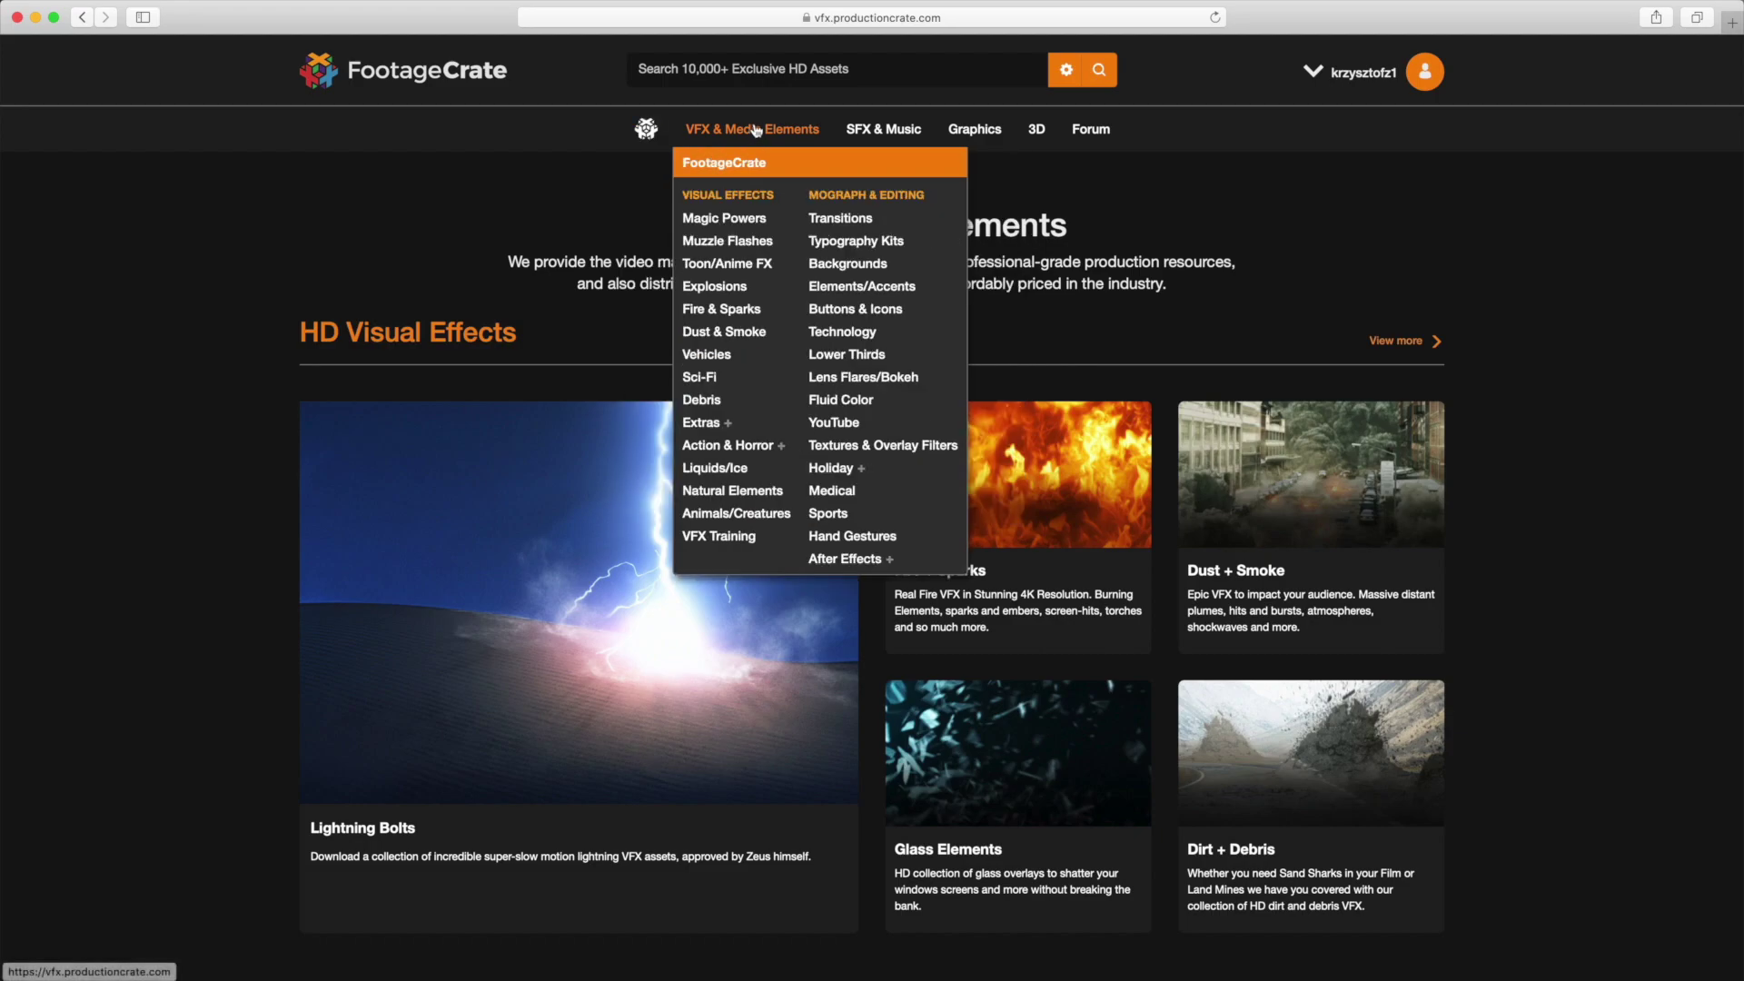
Open the Lightning Bolts collection on FootageCrate and examine the (4K) Storm Cloud 4 asset
scroll(388, 578, down, 3)
click(388, 579)
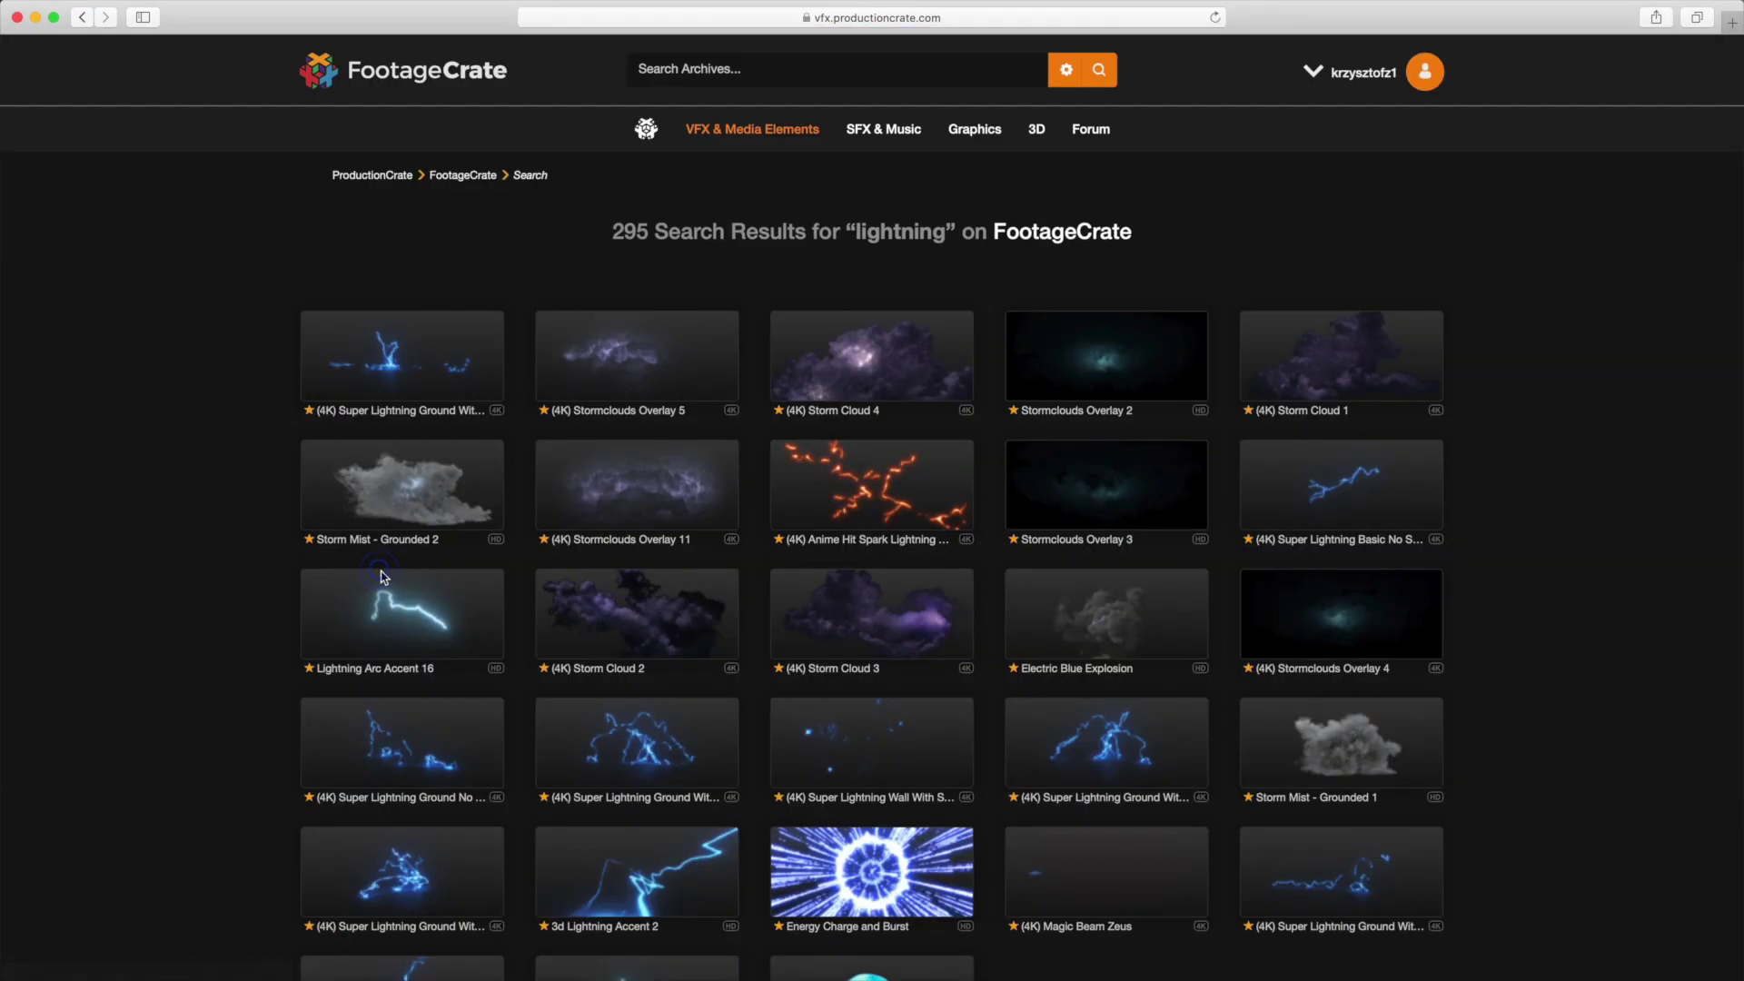
mouse_move(903, 492)
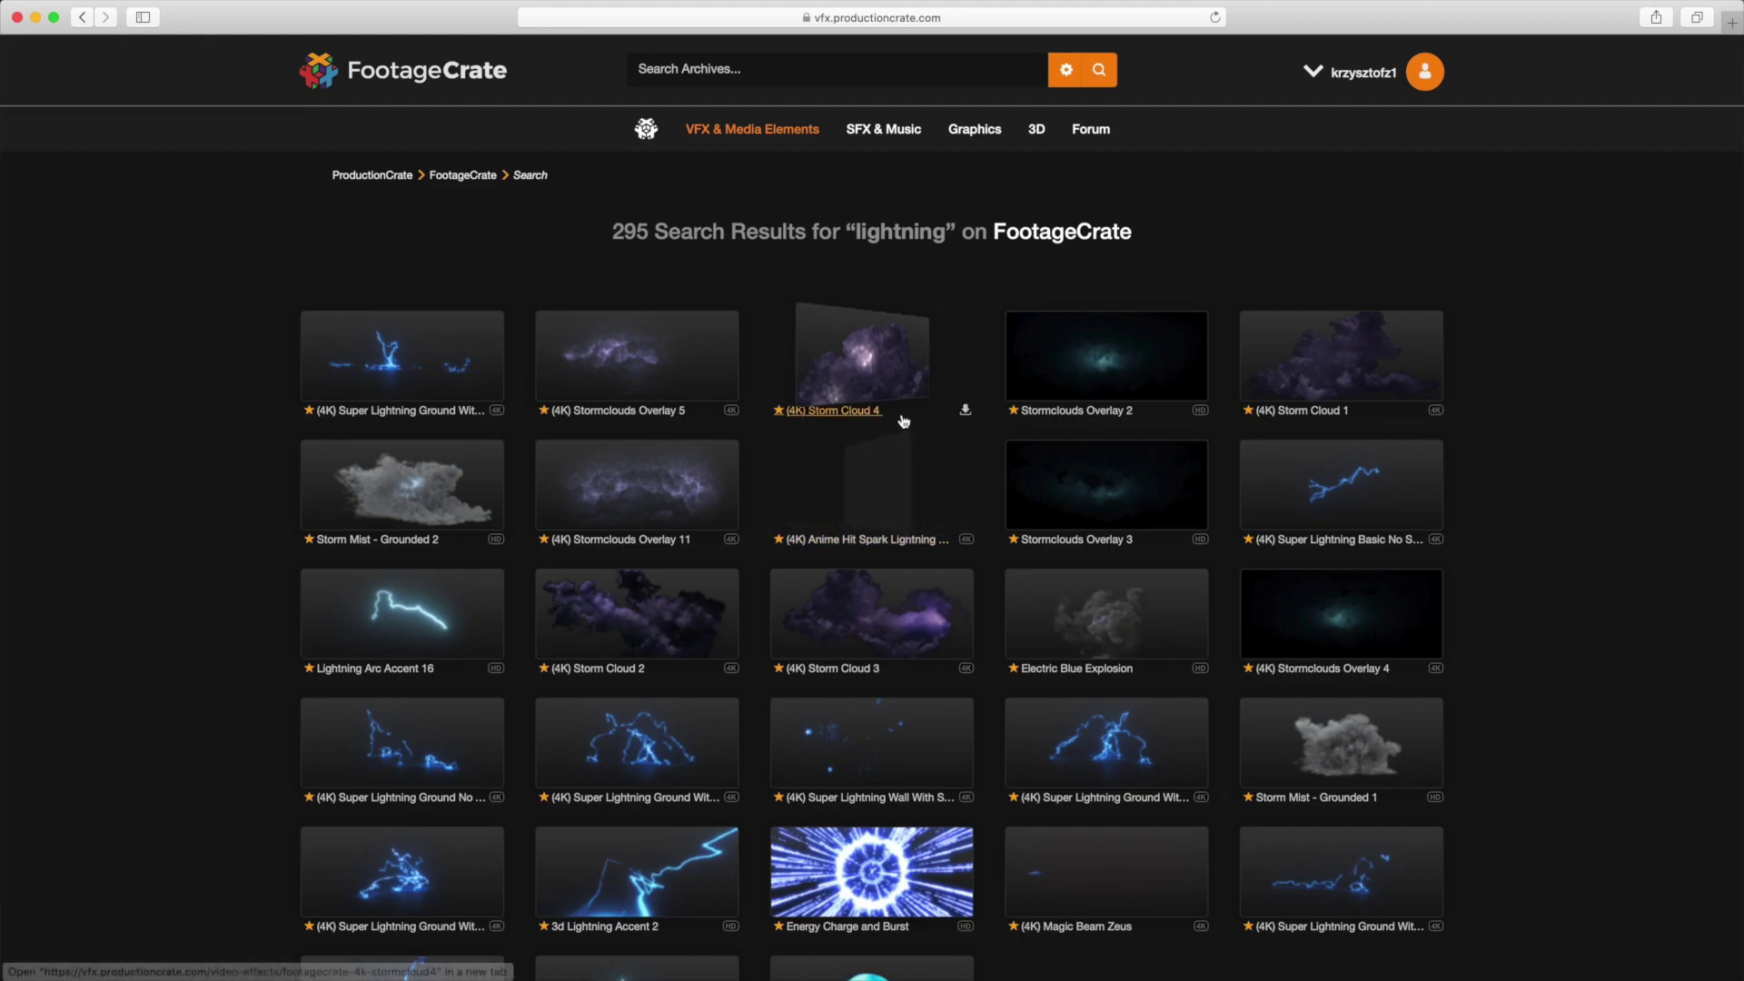
mouse_move(919, 377)
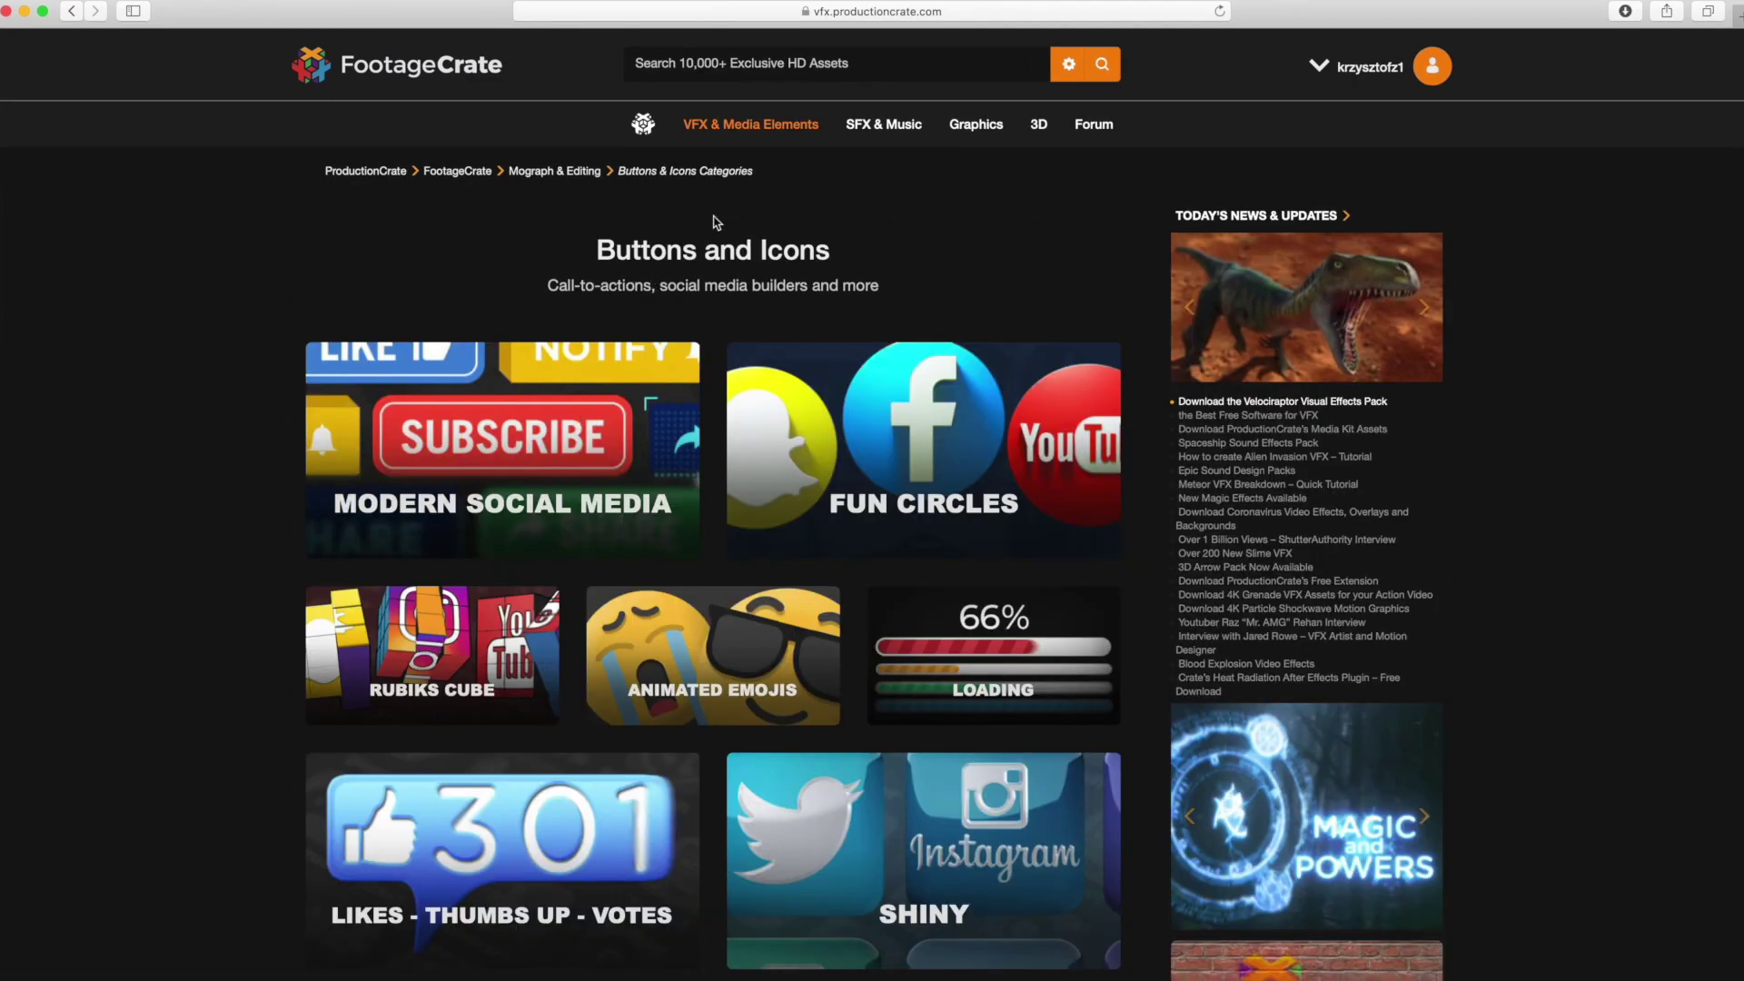
Open the Modern Social Media set of buttons and icons and look over its subscribe, like and notification animations
mouse_move(790, 136)
click(518, 444)
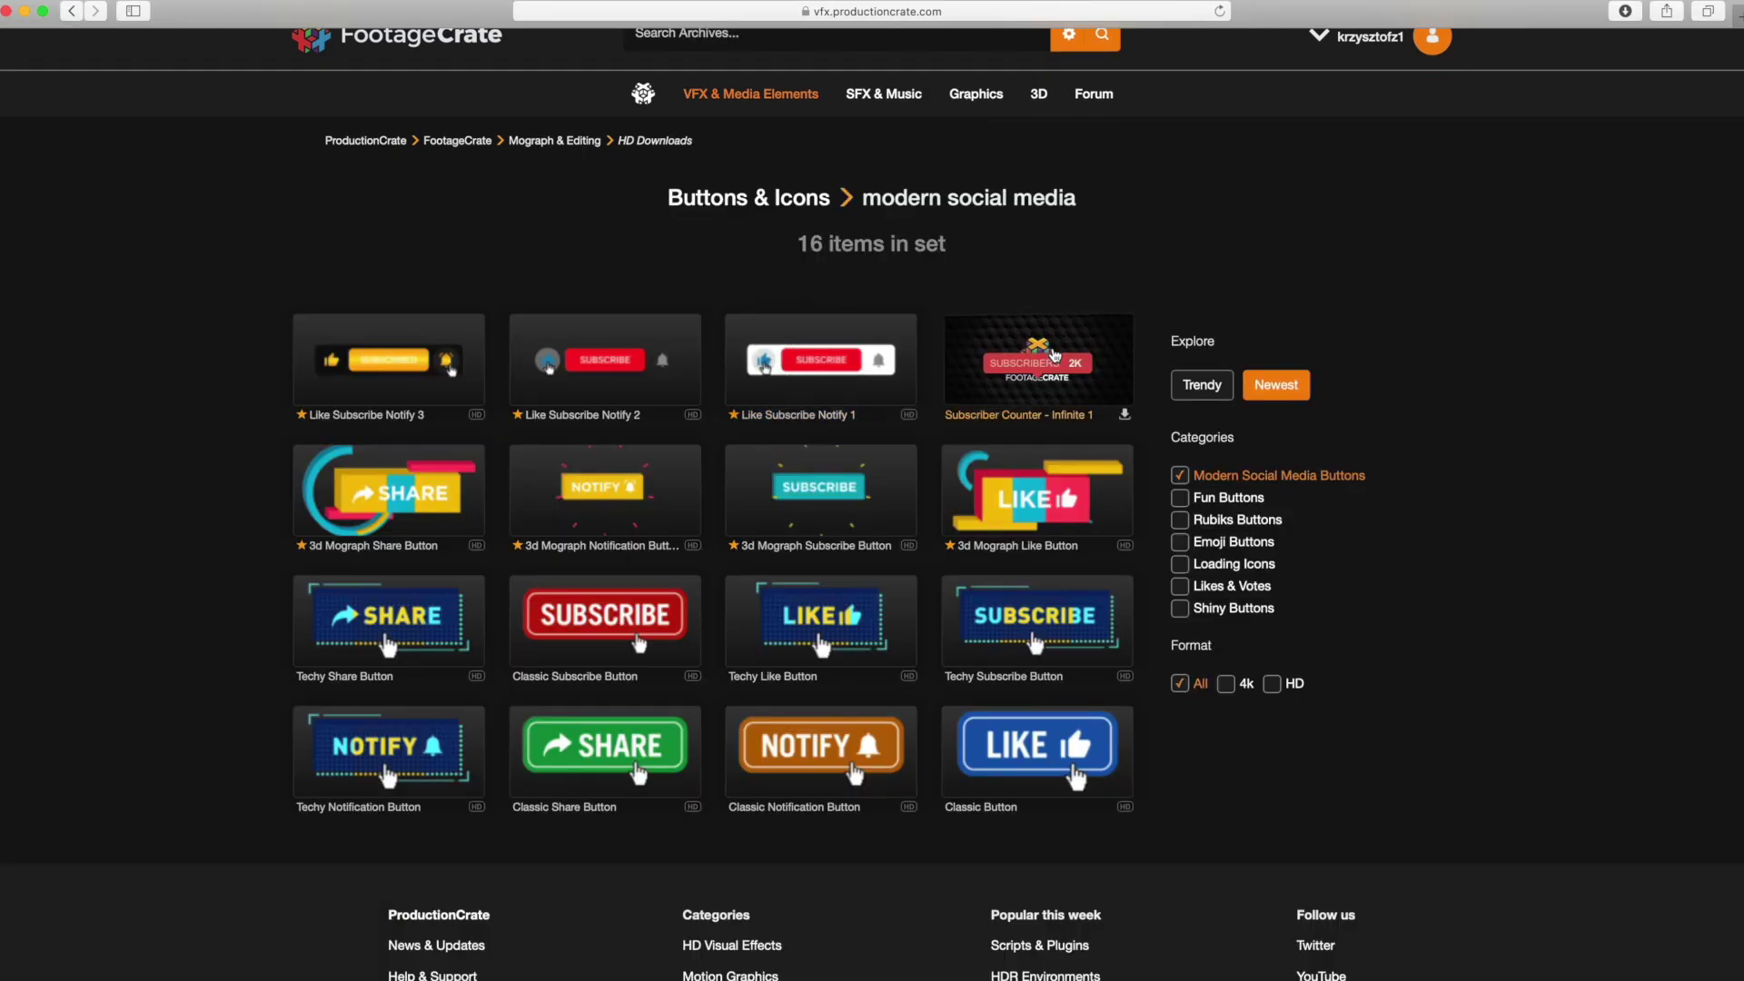
scroll(736, 362, up, 1)
mouse_move(791, 148)
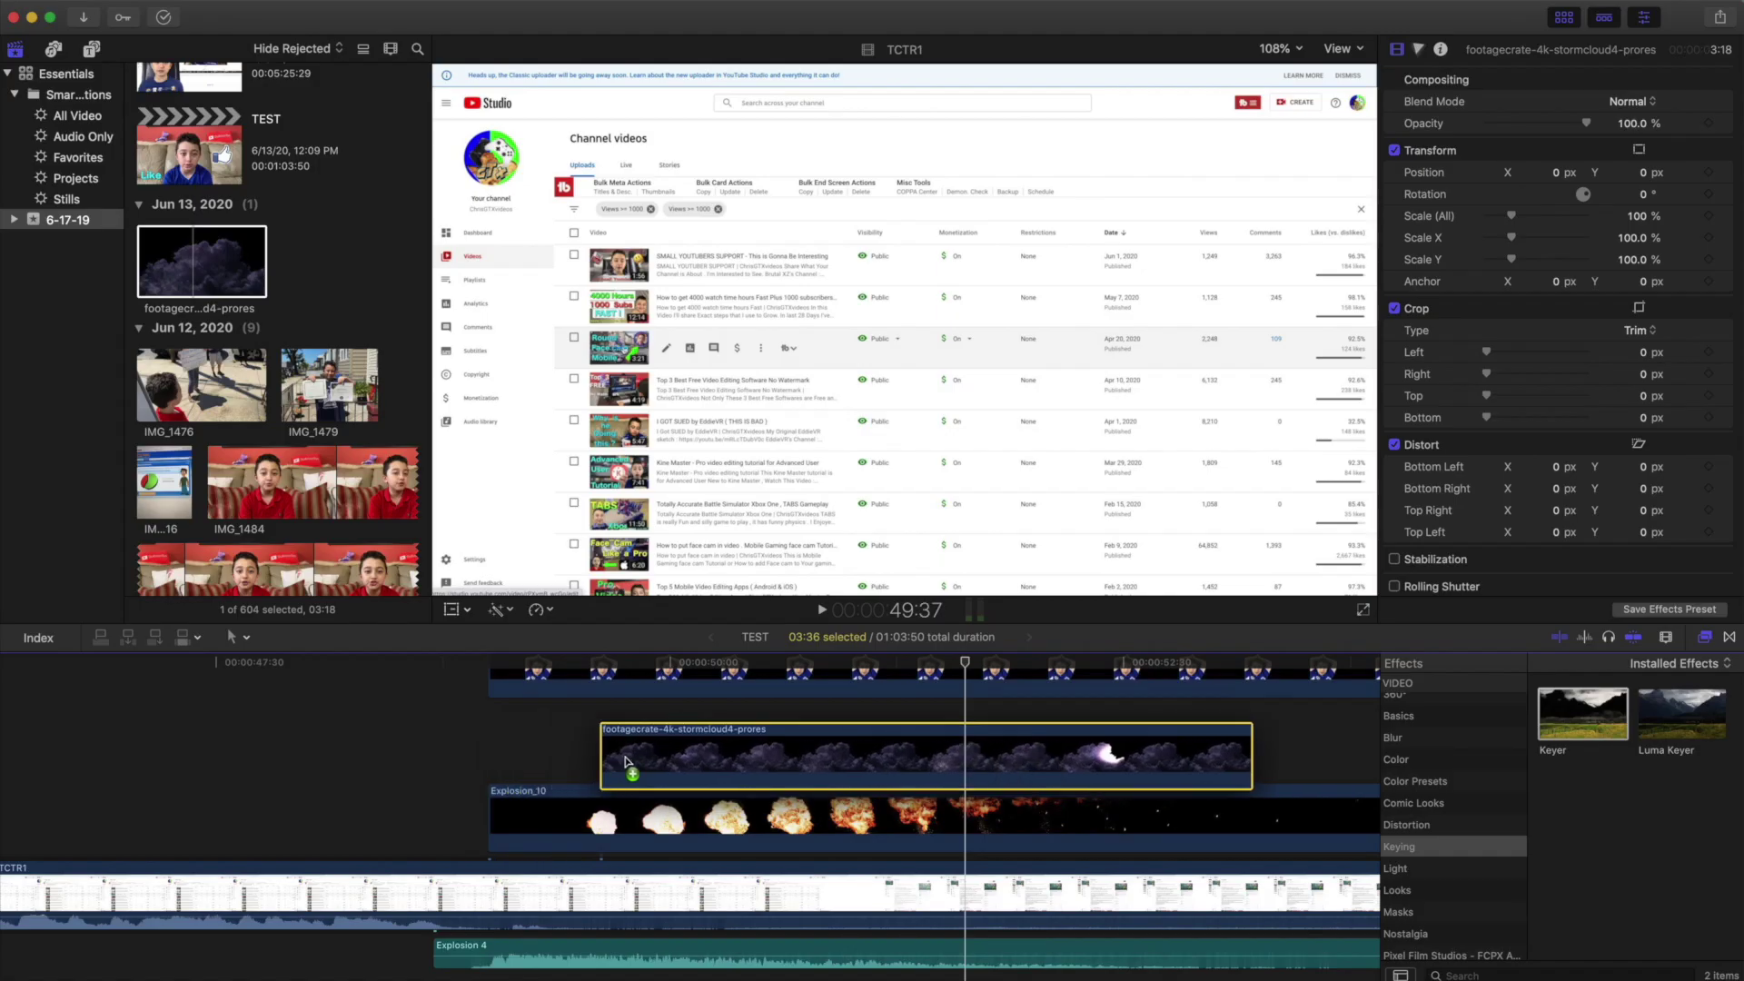
In Final Cut Pro, place the footagecrate-4k-stormcloud4-prores clip above Explosion_10, just after the playhead
drag(625, 761, 1009, 761)
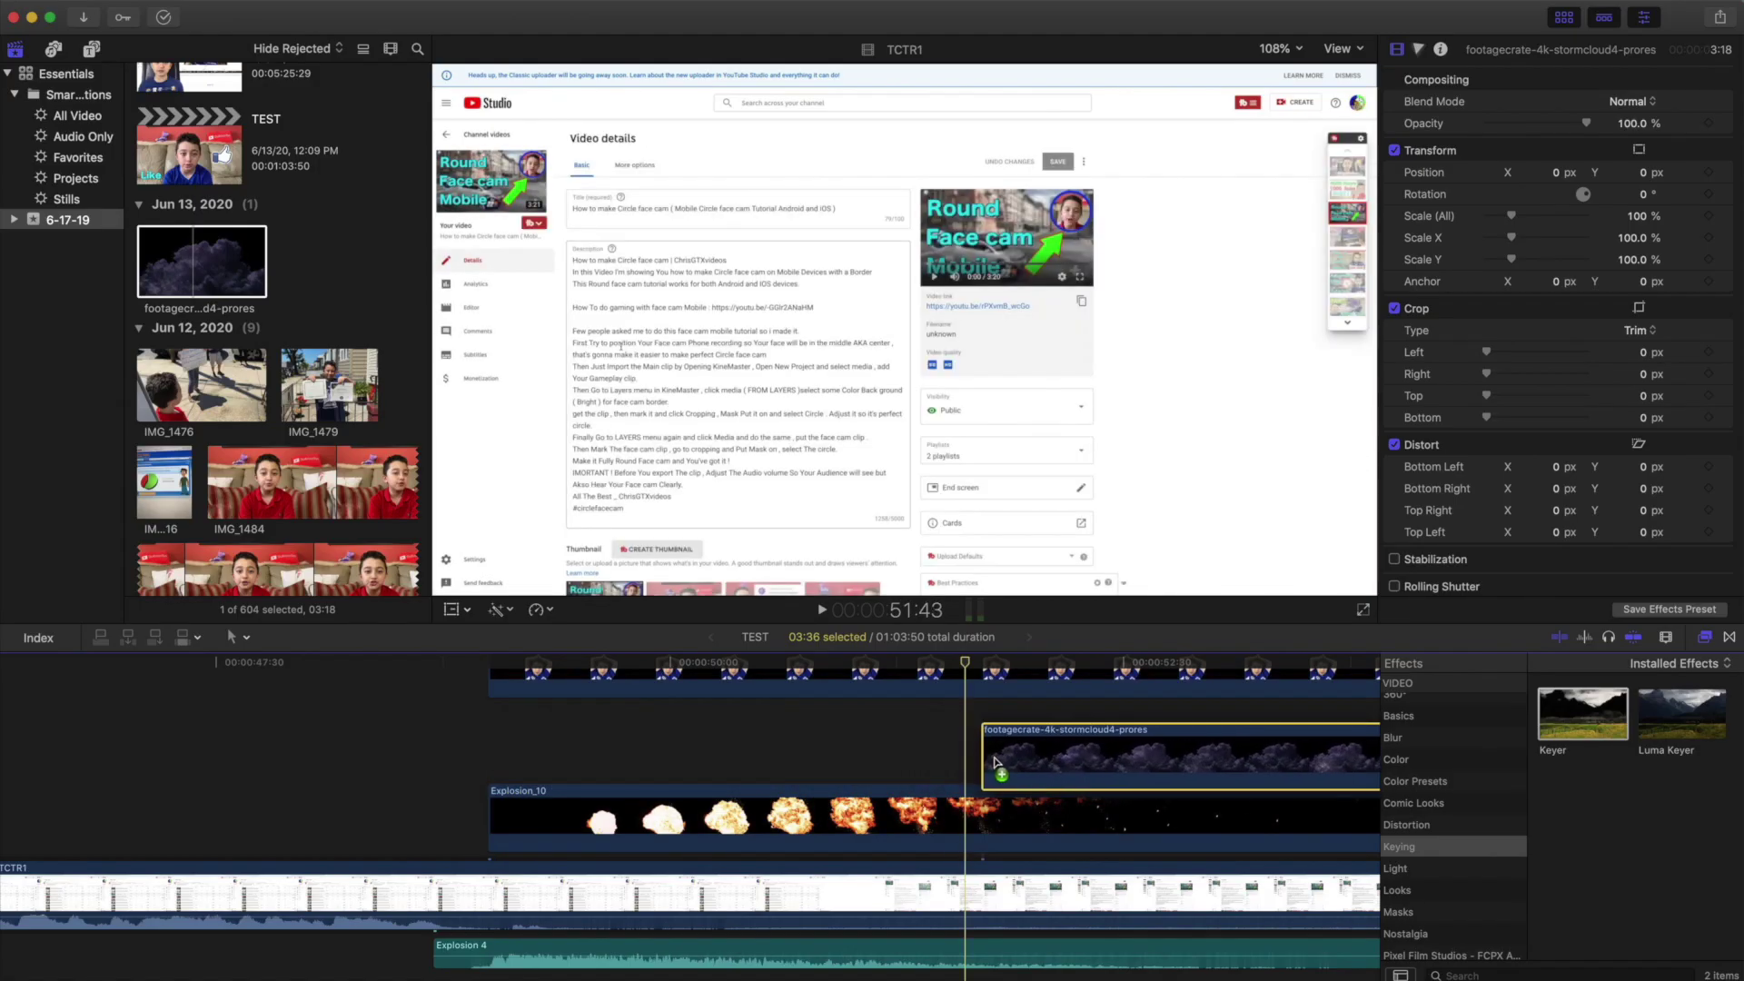
scroll(1004, 754, right, 5)
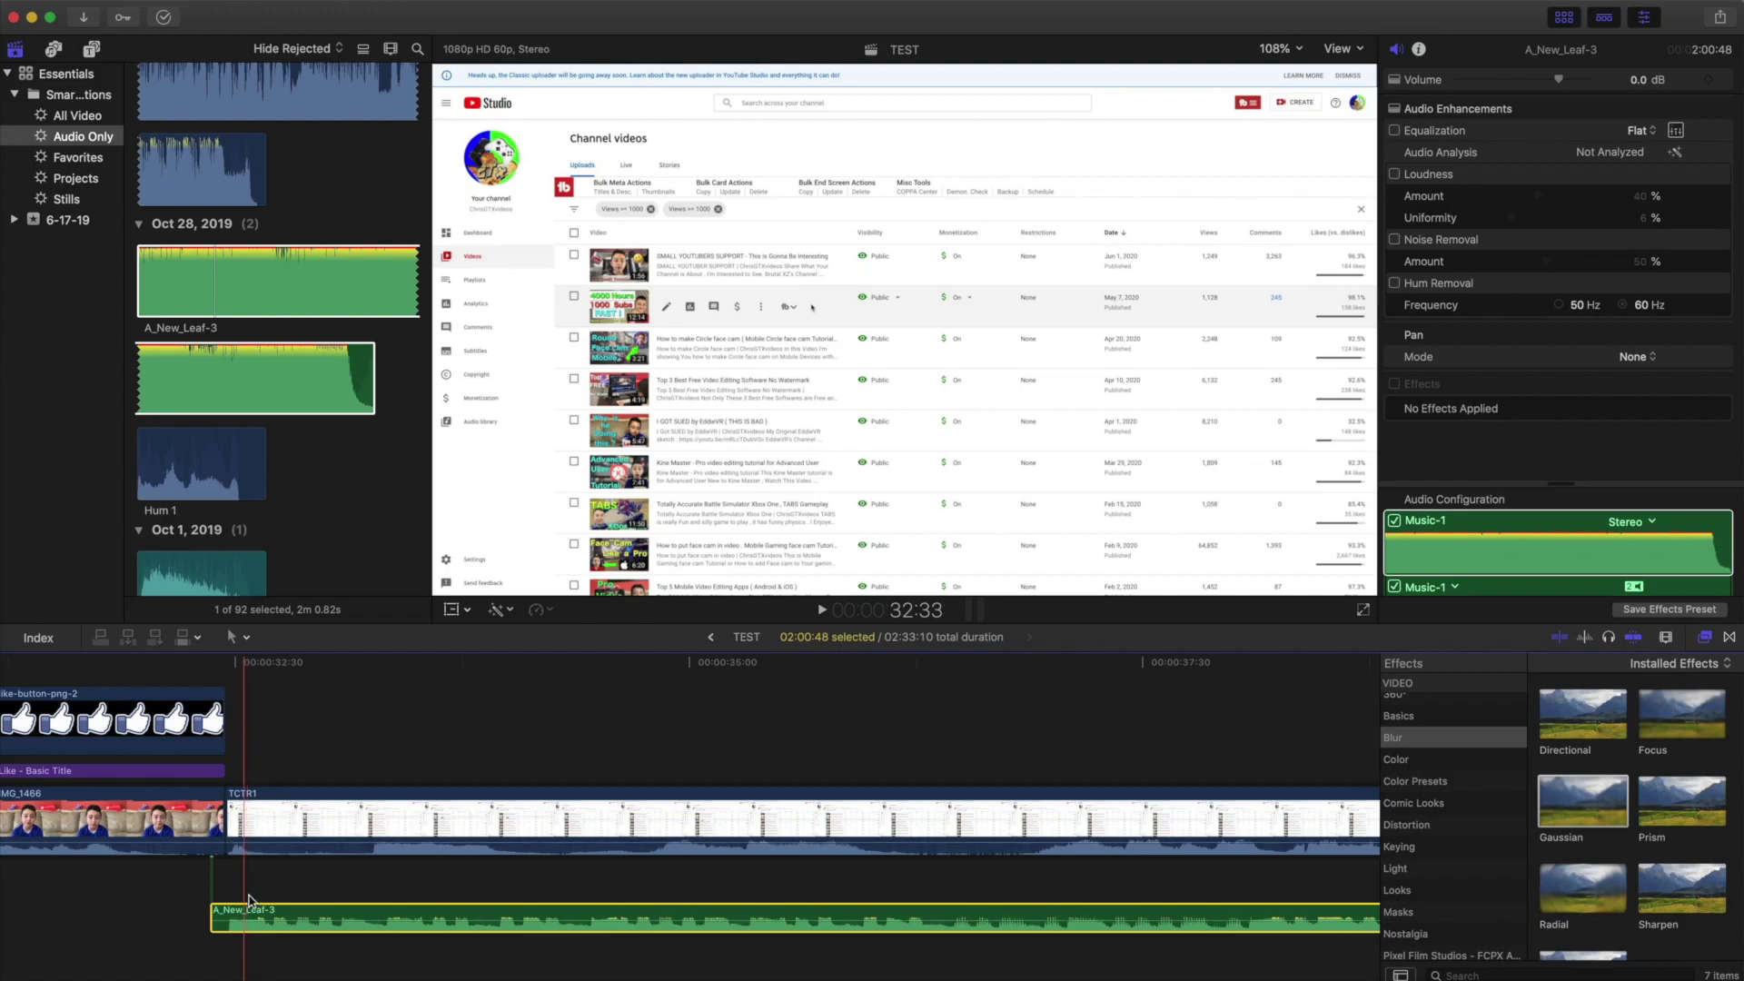
Add a volume keyframe near the start of the A_New_Leaf-3 music clip
click(227, 919)
key(space)
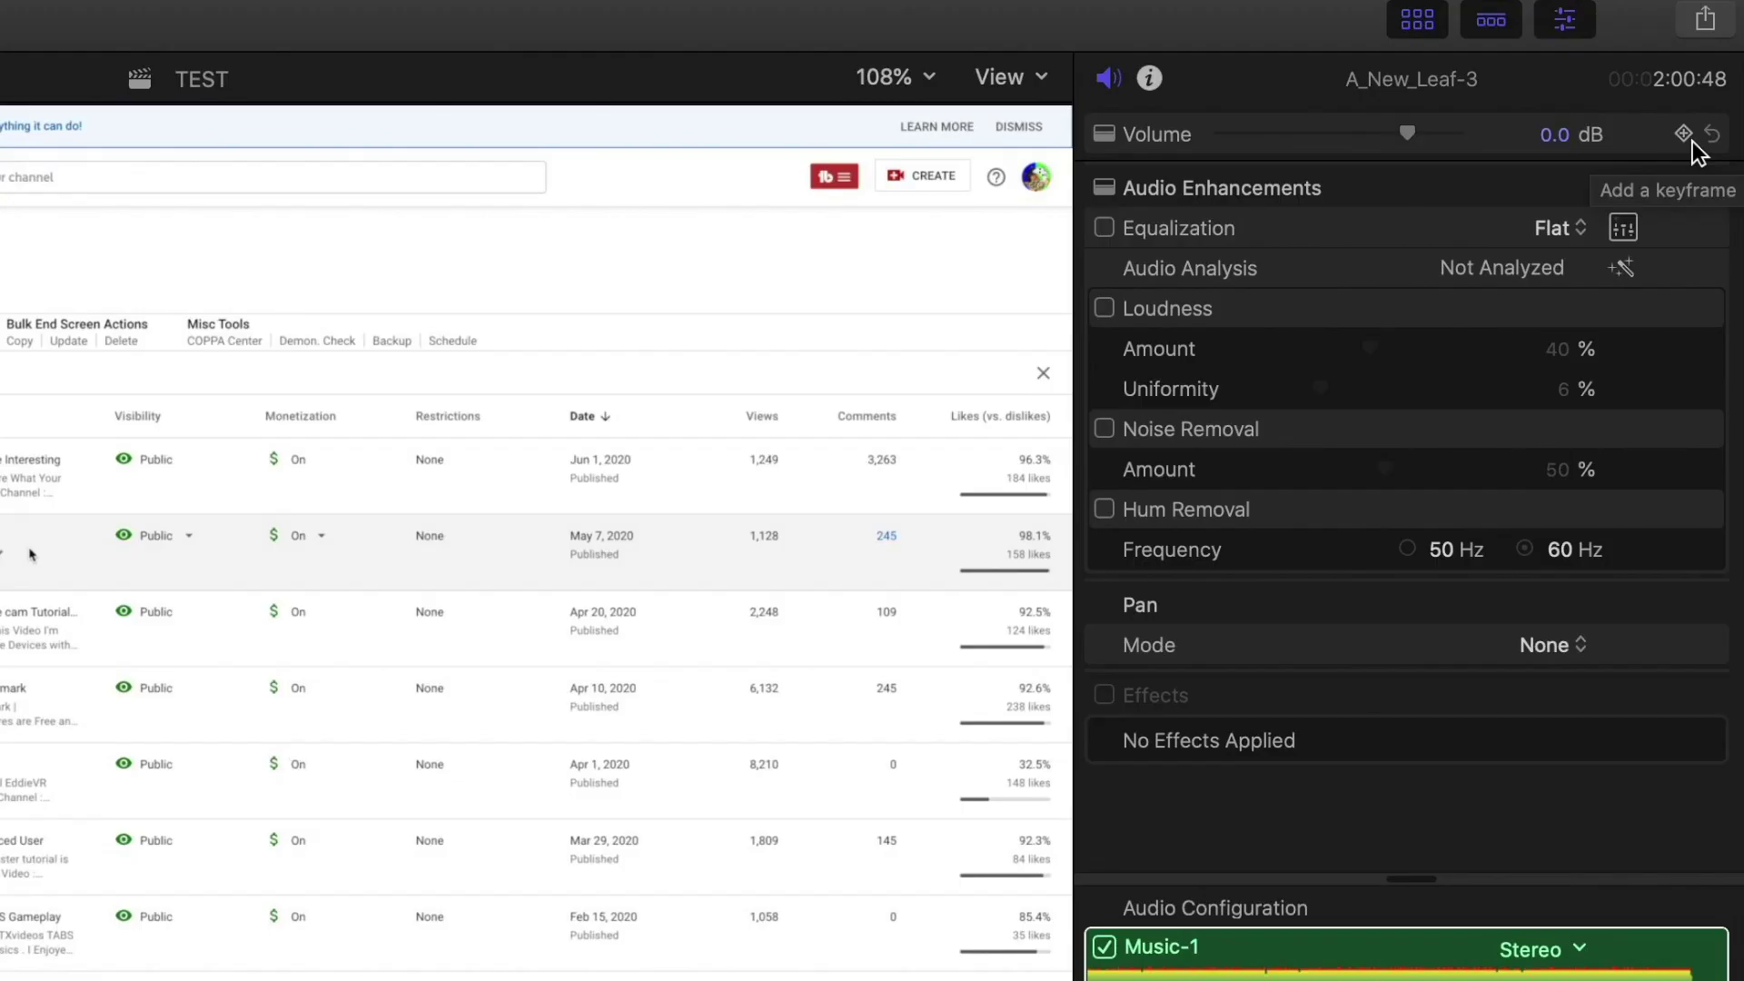
click(1685, 135)
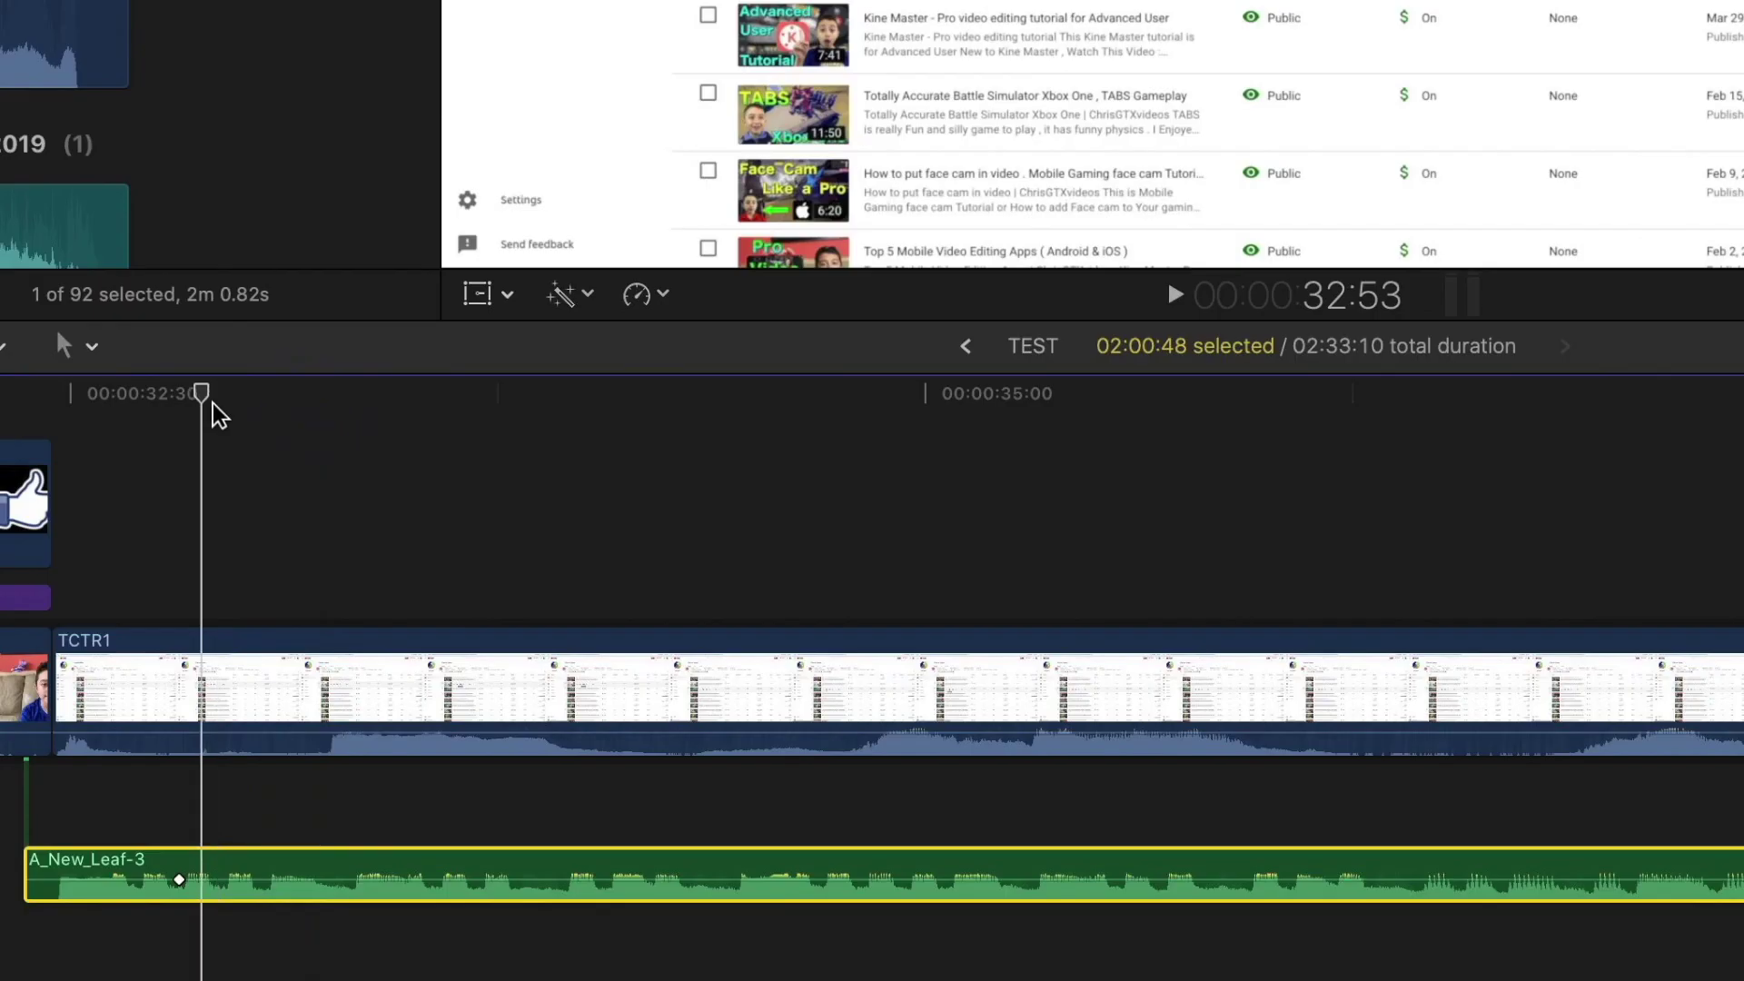
Add a second volume keyframe to the music at 33:16 and lower the volume at the first keyframe
drag(214, 408, 353, 425)
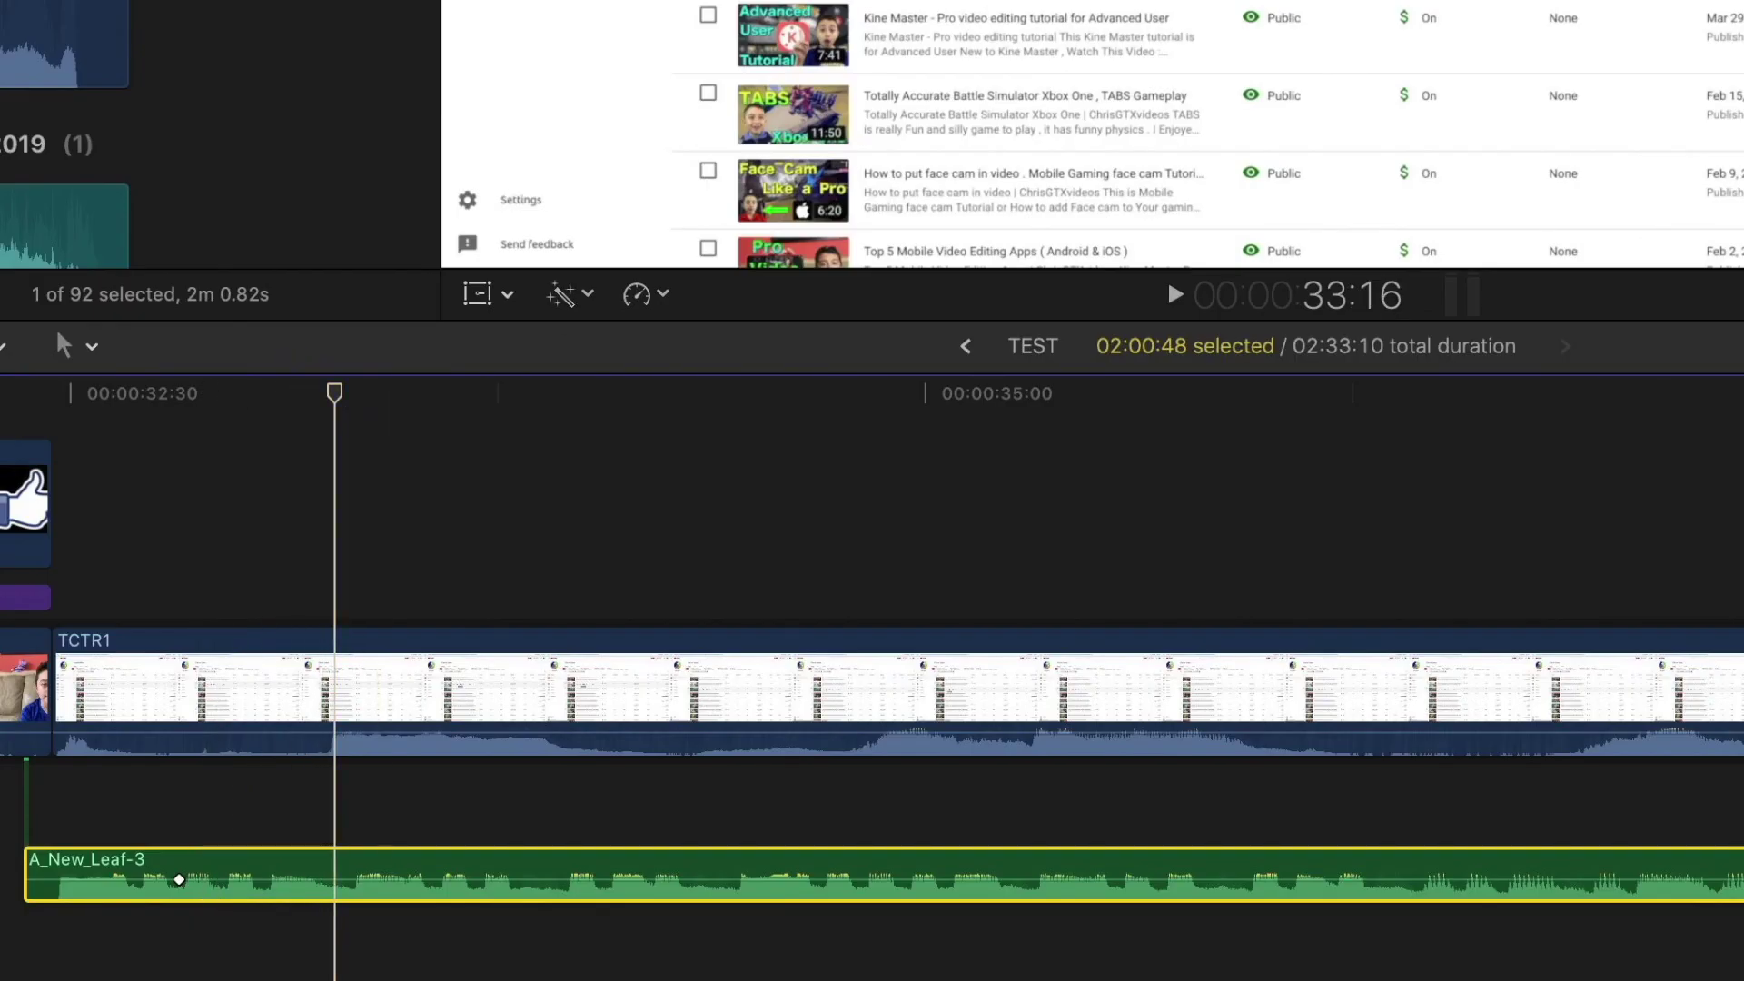
drag(186, 883, 191, 890)
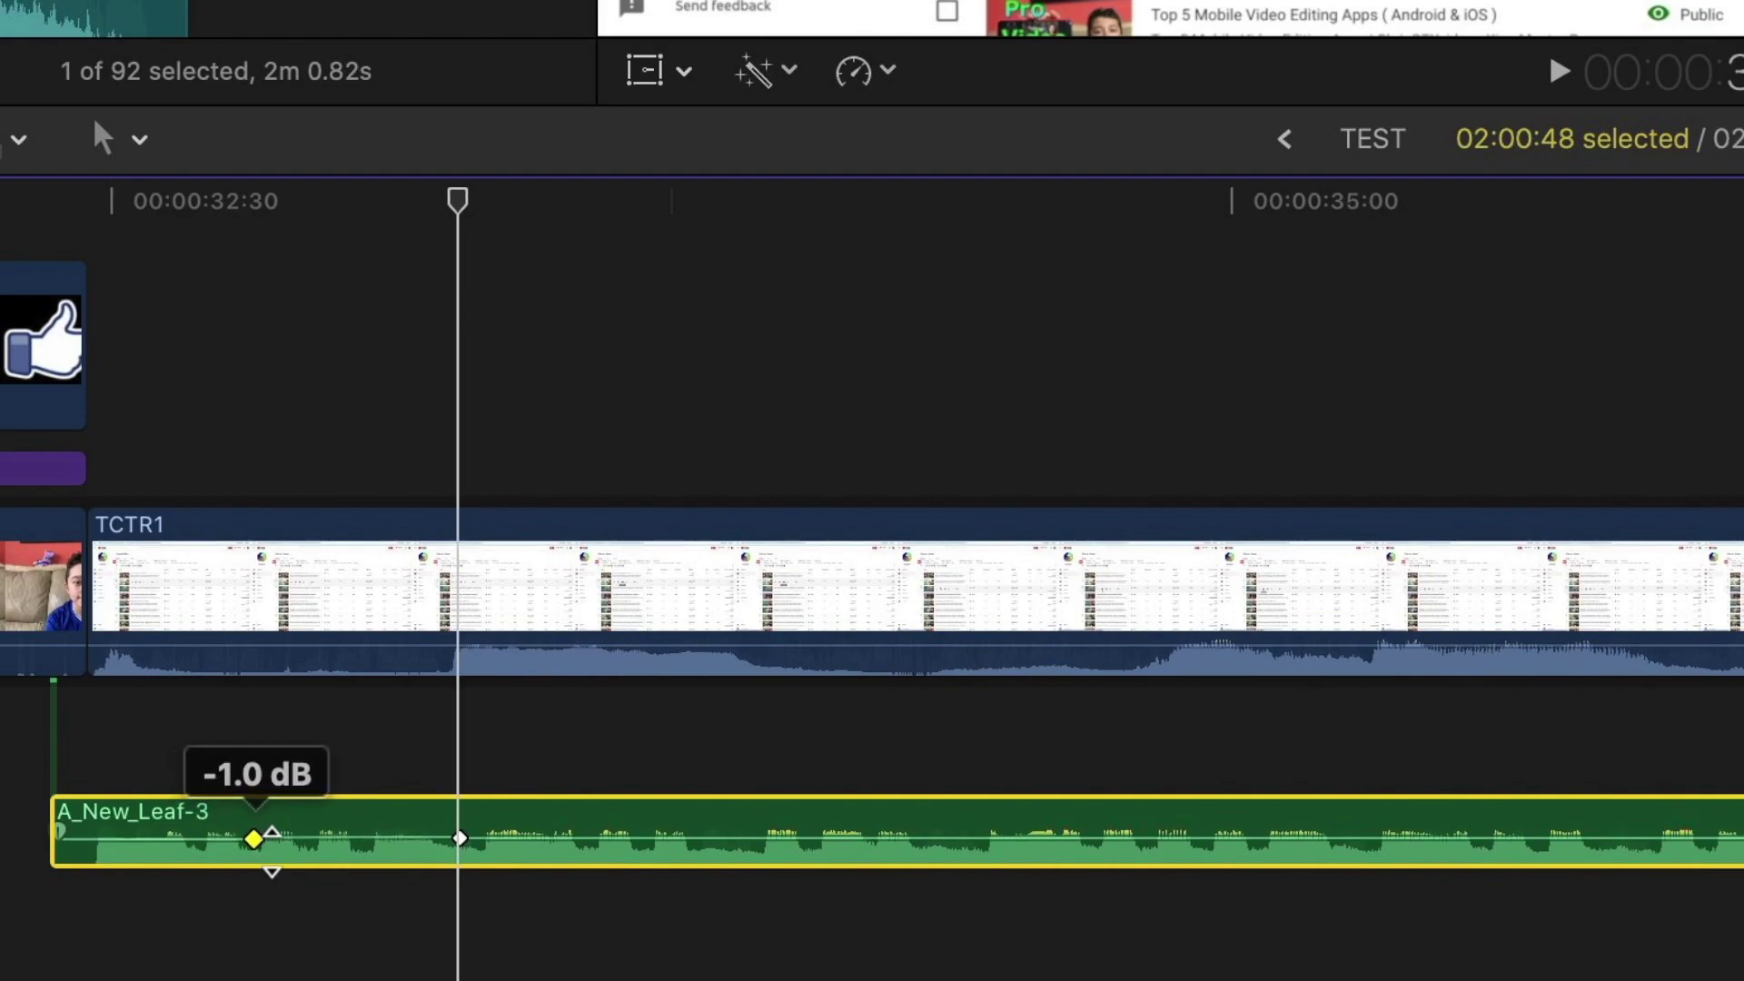
drag(254, 838, 253, 850)
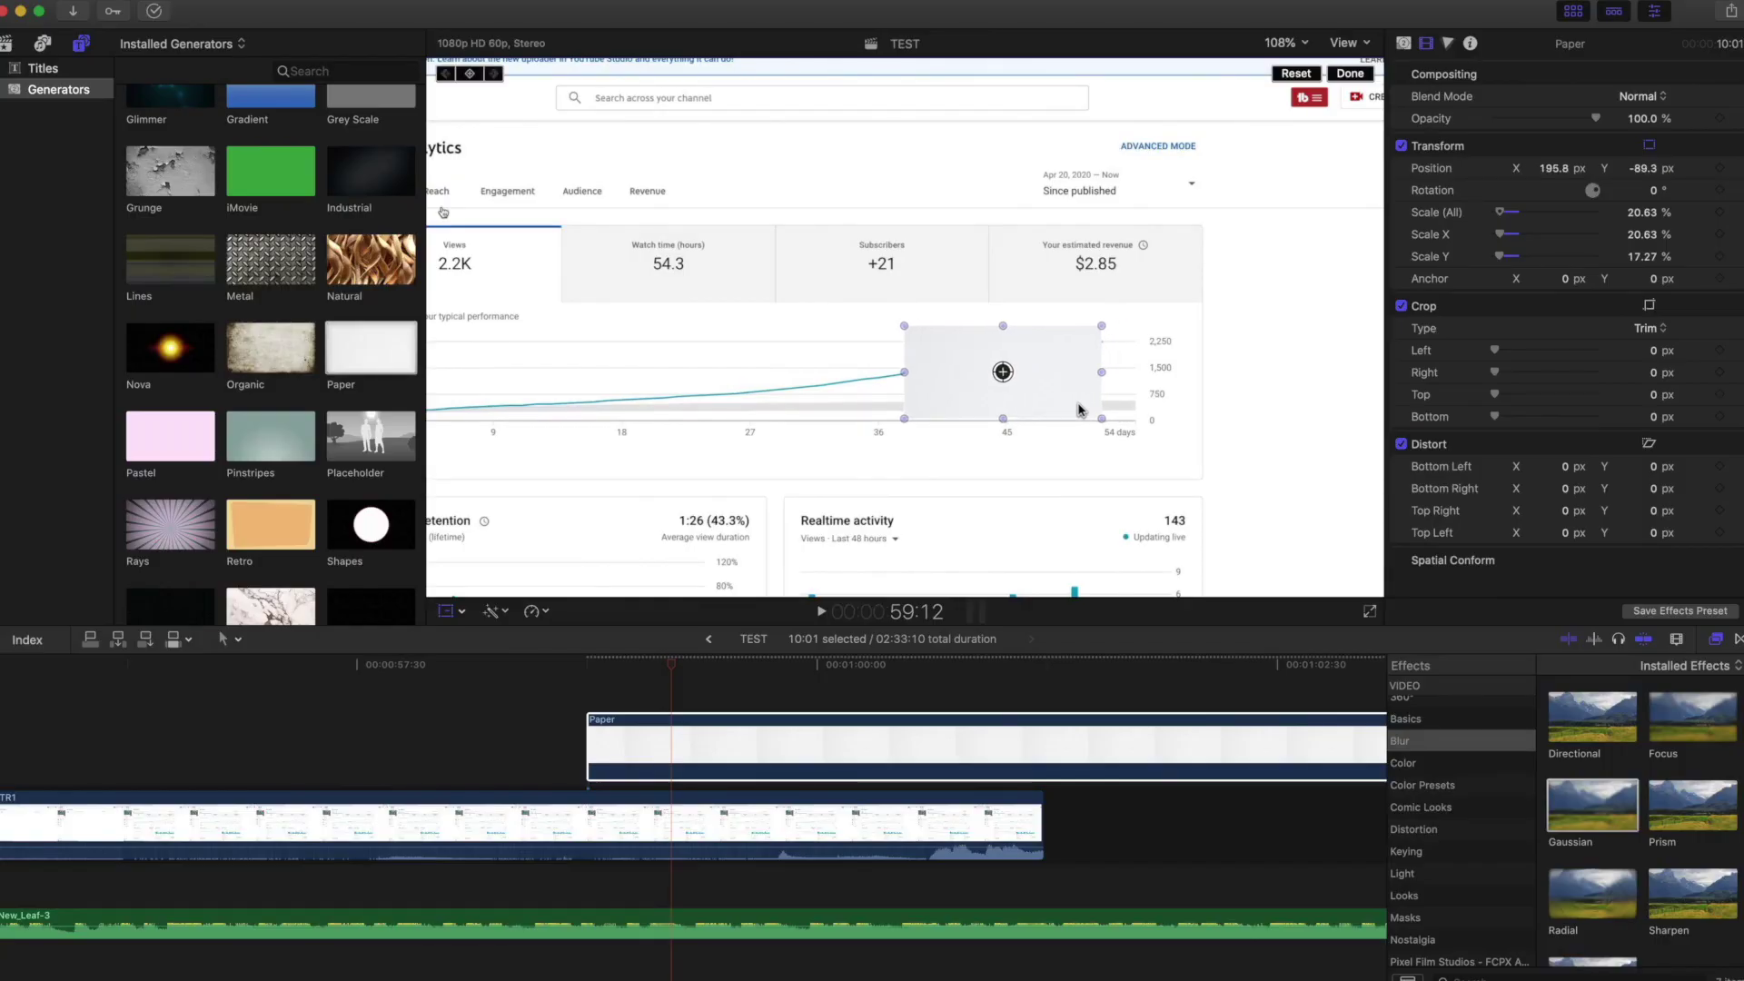
Resize and move the Paper generator so that it covers the estimated revenue box in the analytics footage
drag(1104, 418, 1110, 370)
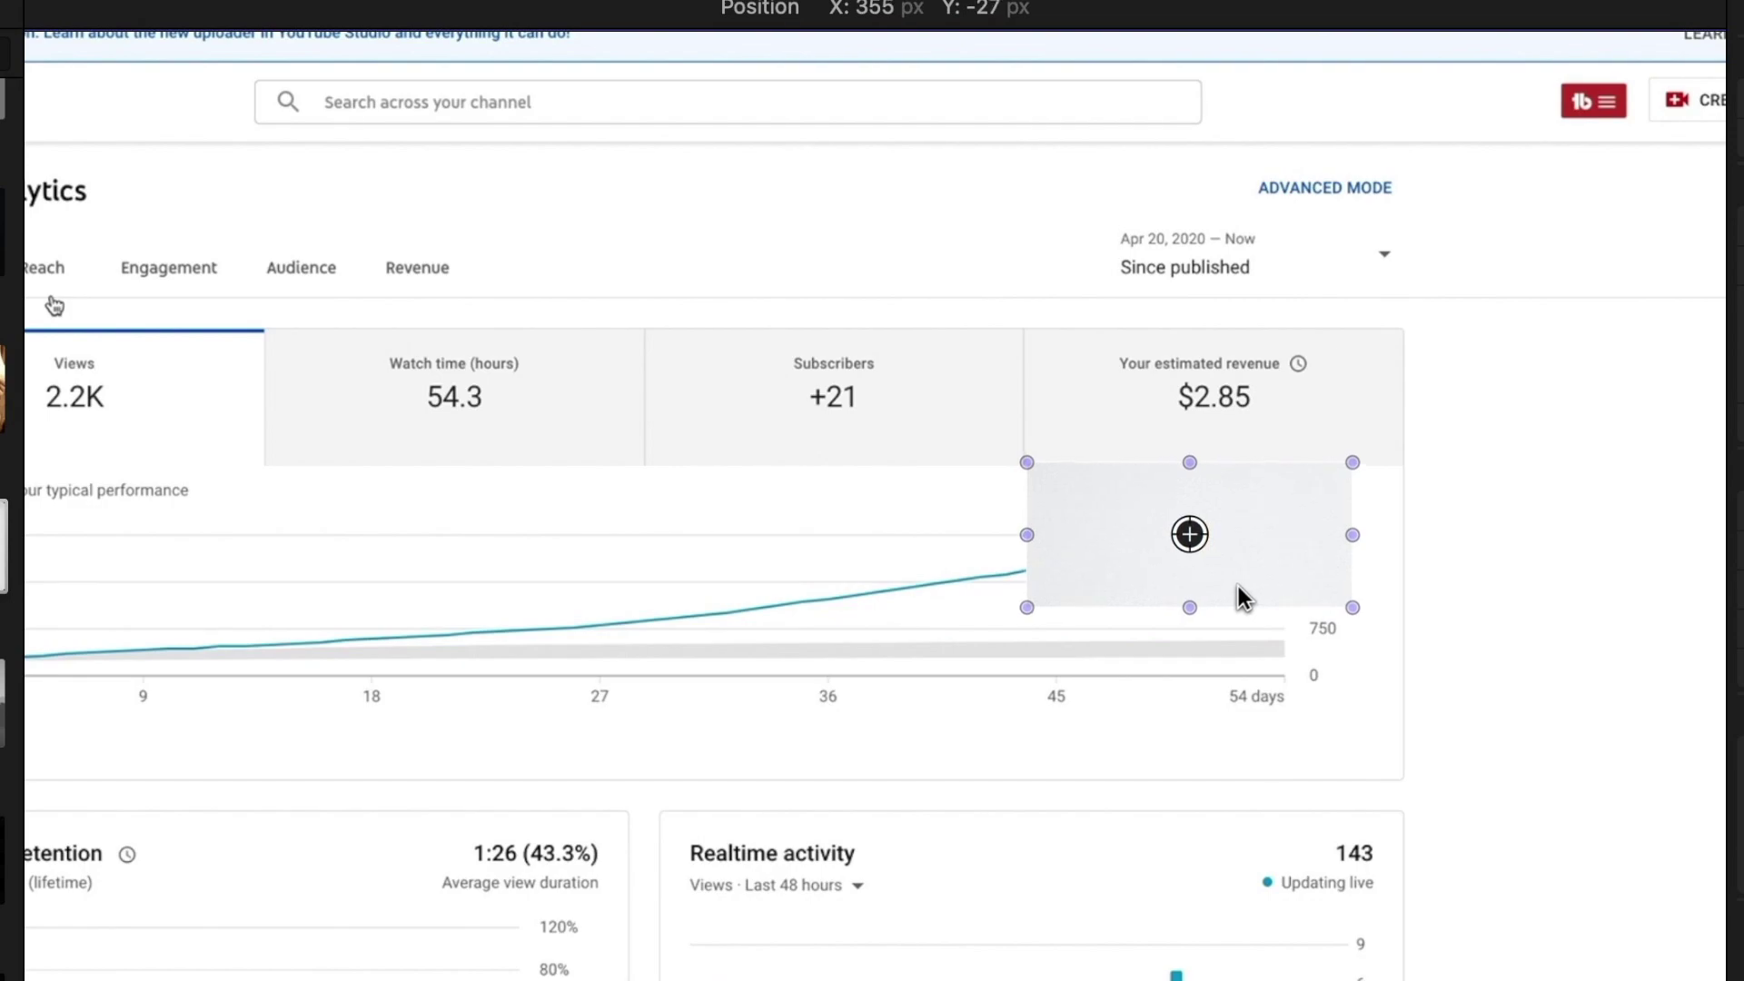
drag(1239, 586, 1259, 462)
drag(1371, 409, 1394, 404)
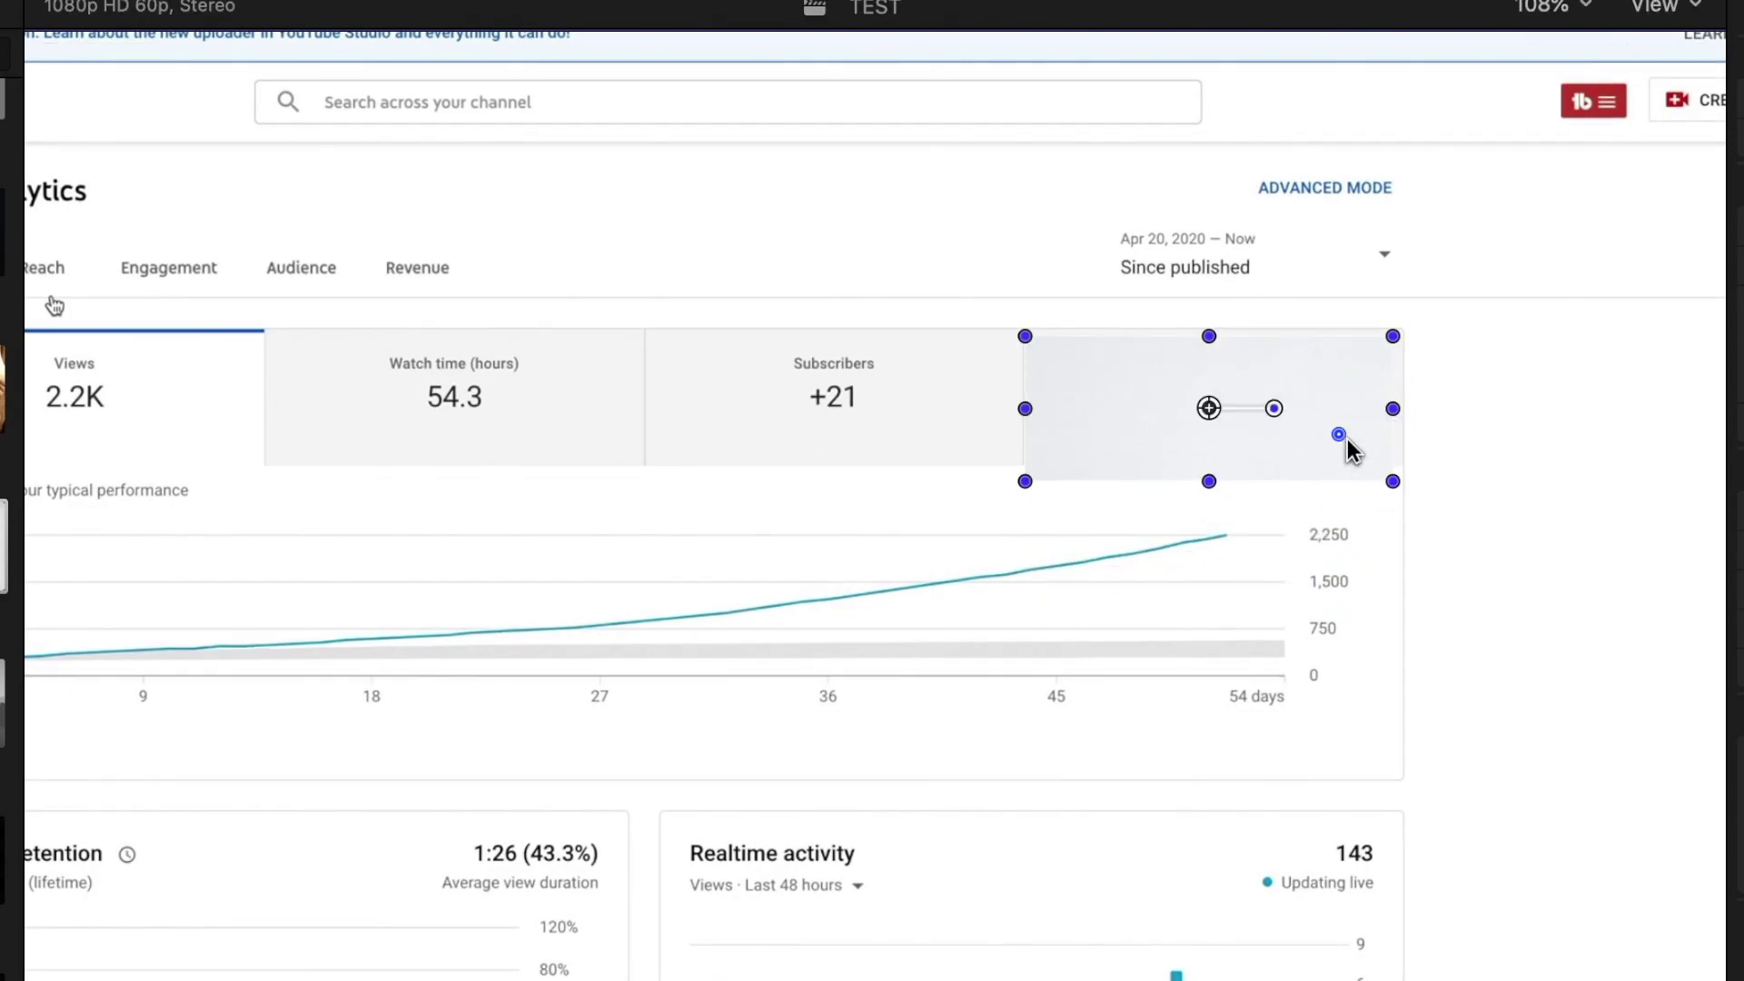
Close the Paper clip's transform and add the Shapes generator above the Paper clip, starting where that clip starts
click(1671, 63)
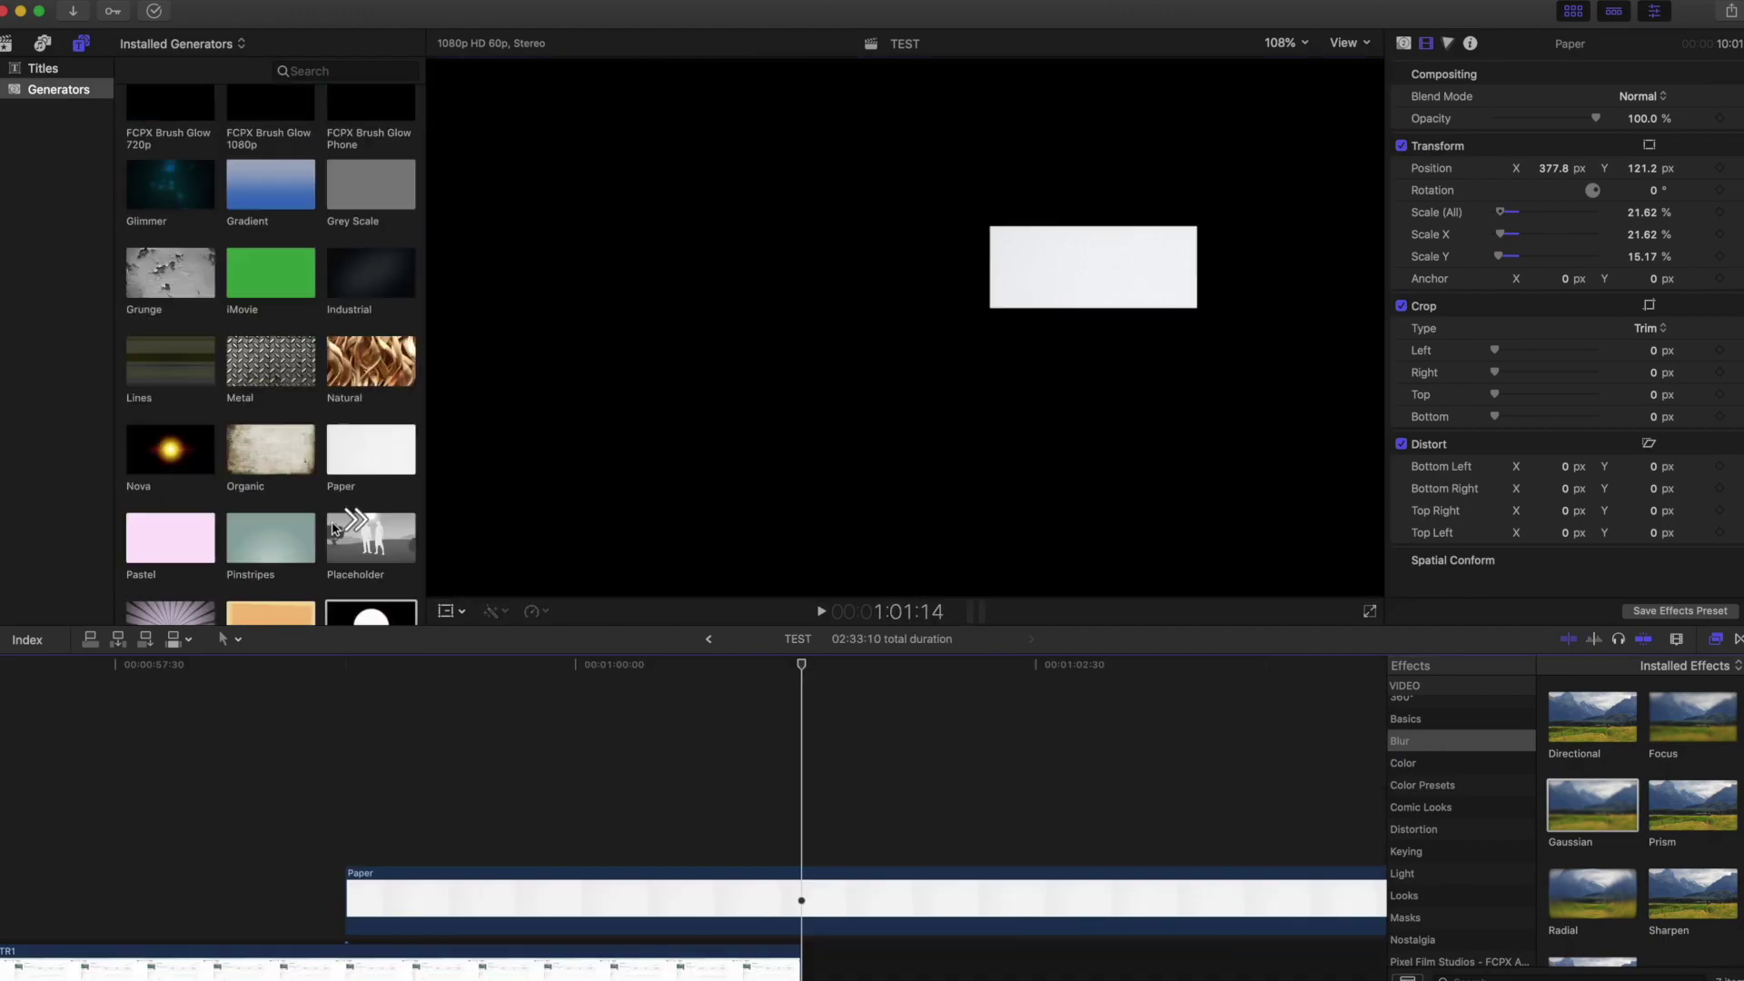
scroll(335, 528, down, 2)
click(334, 528)
click(367, 523)
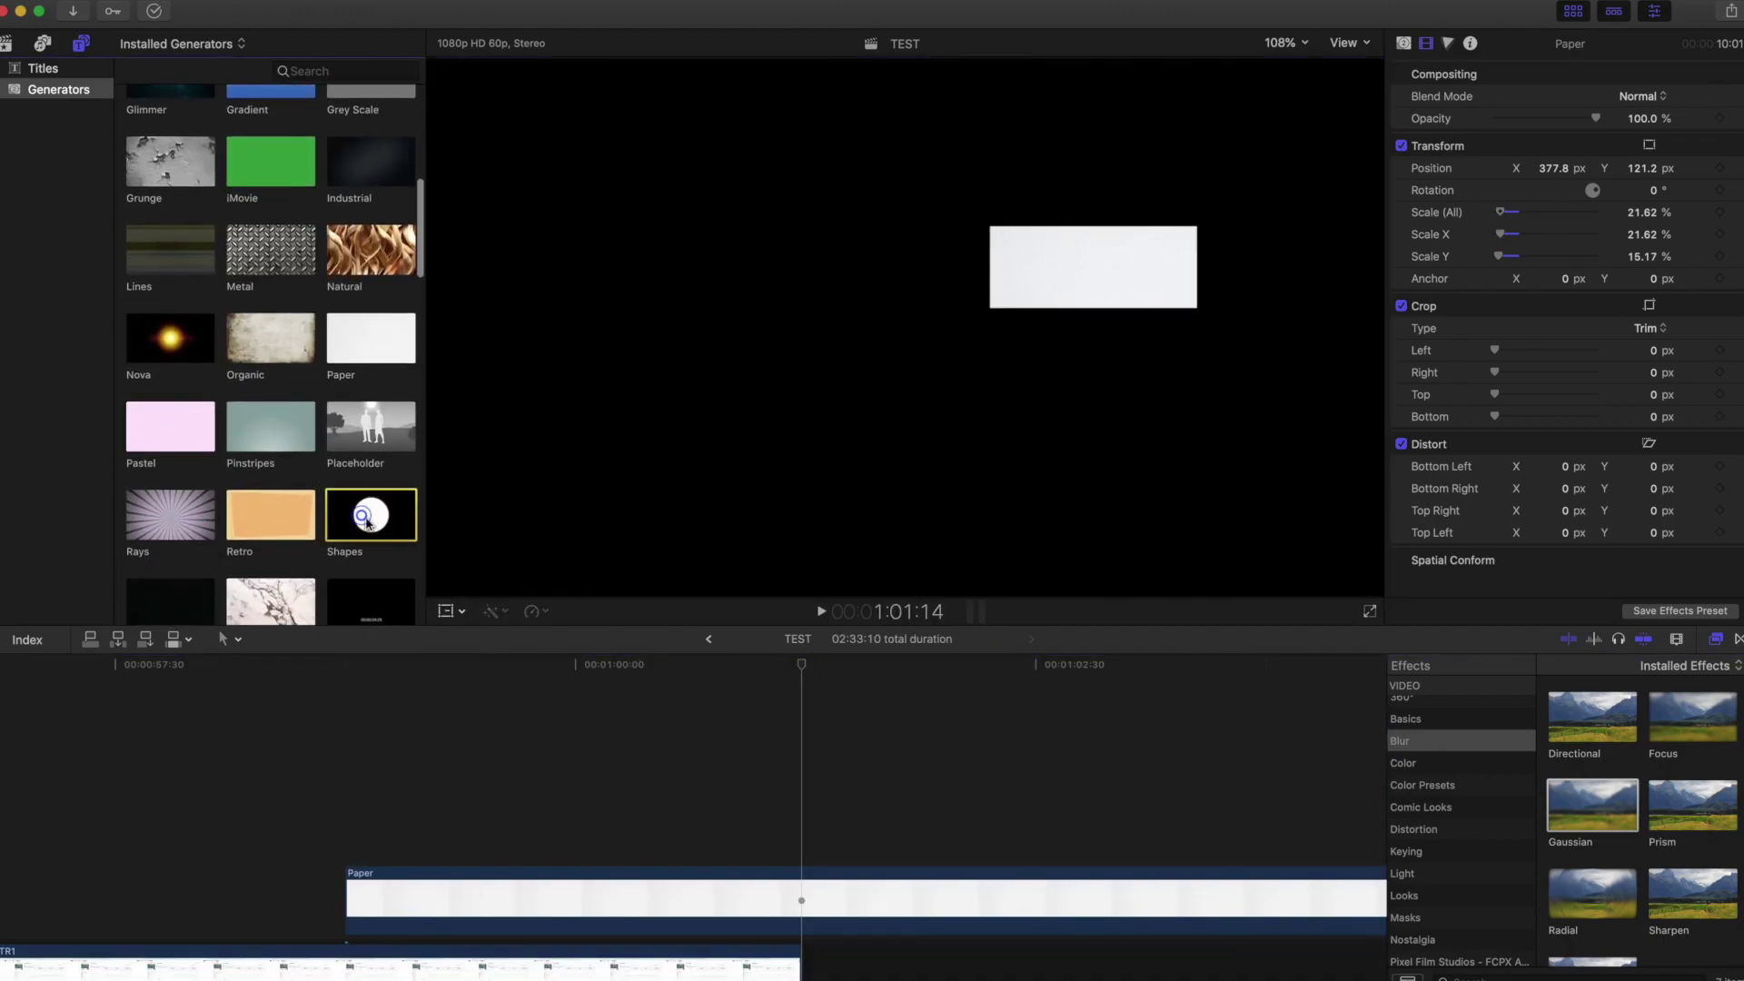
drag(367, 523, 355, 804)
Set the Shapes generator's fill color to bright green and its shape to Arrow
click(1405, 44)
click(1666, 141)
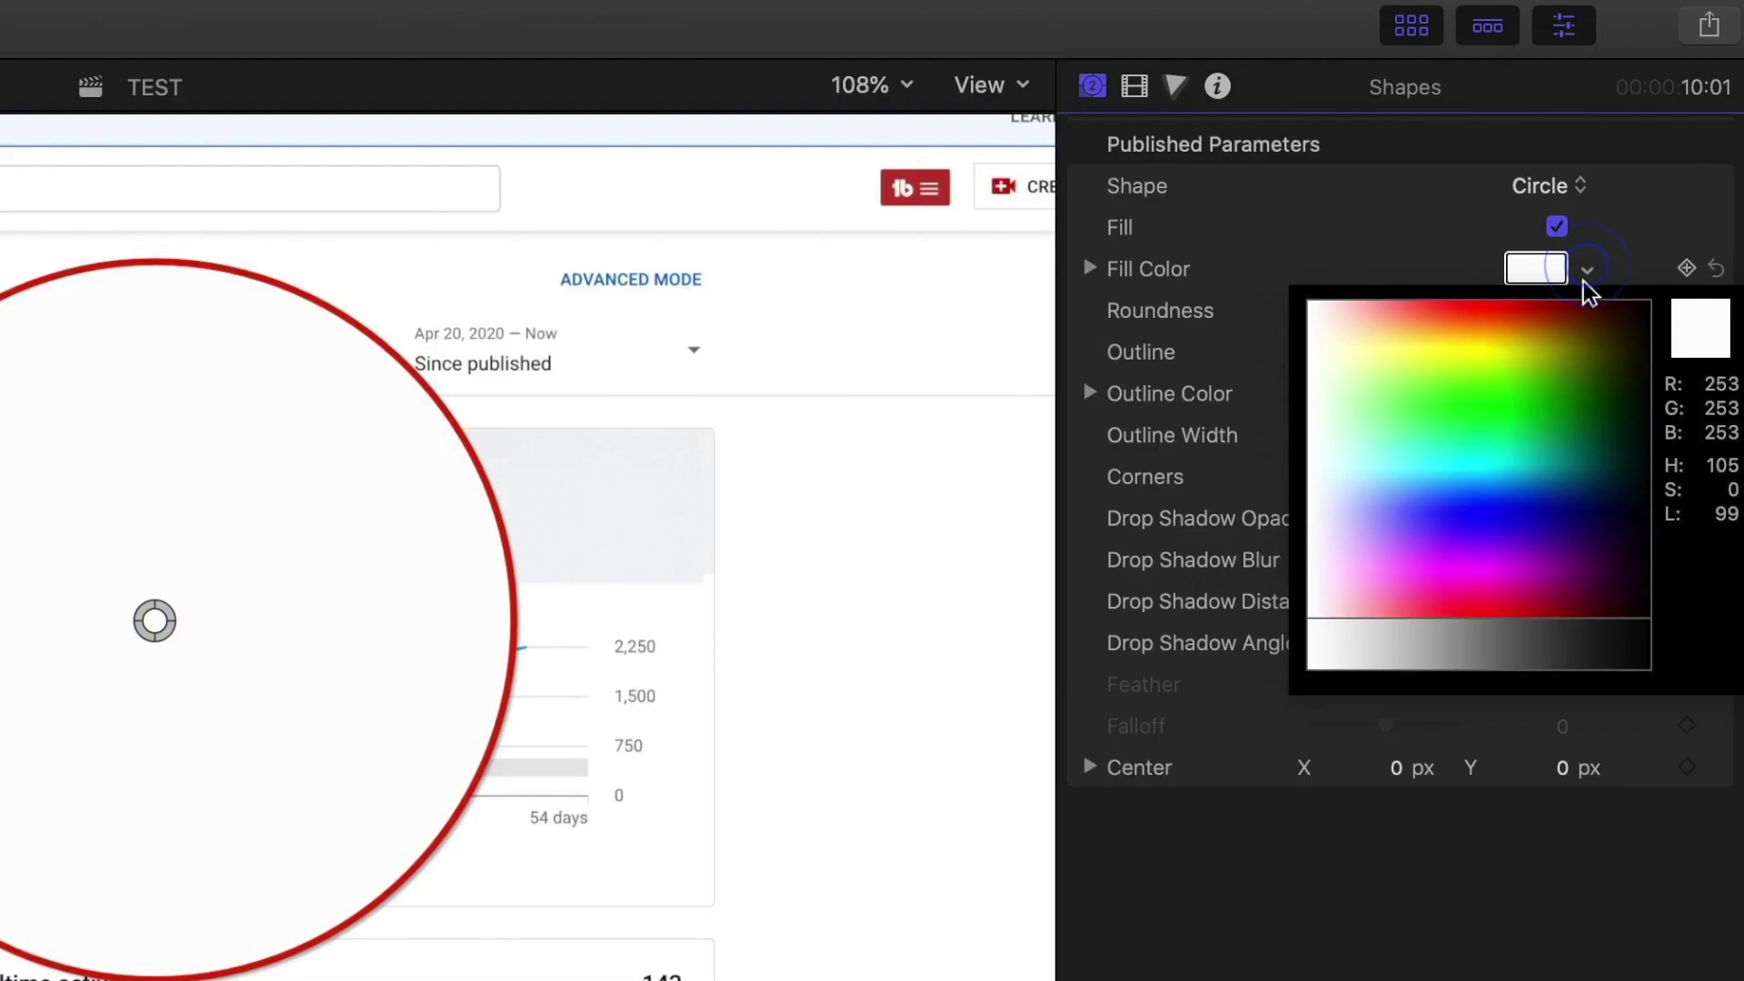
click(1617, 211)
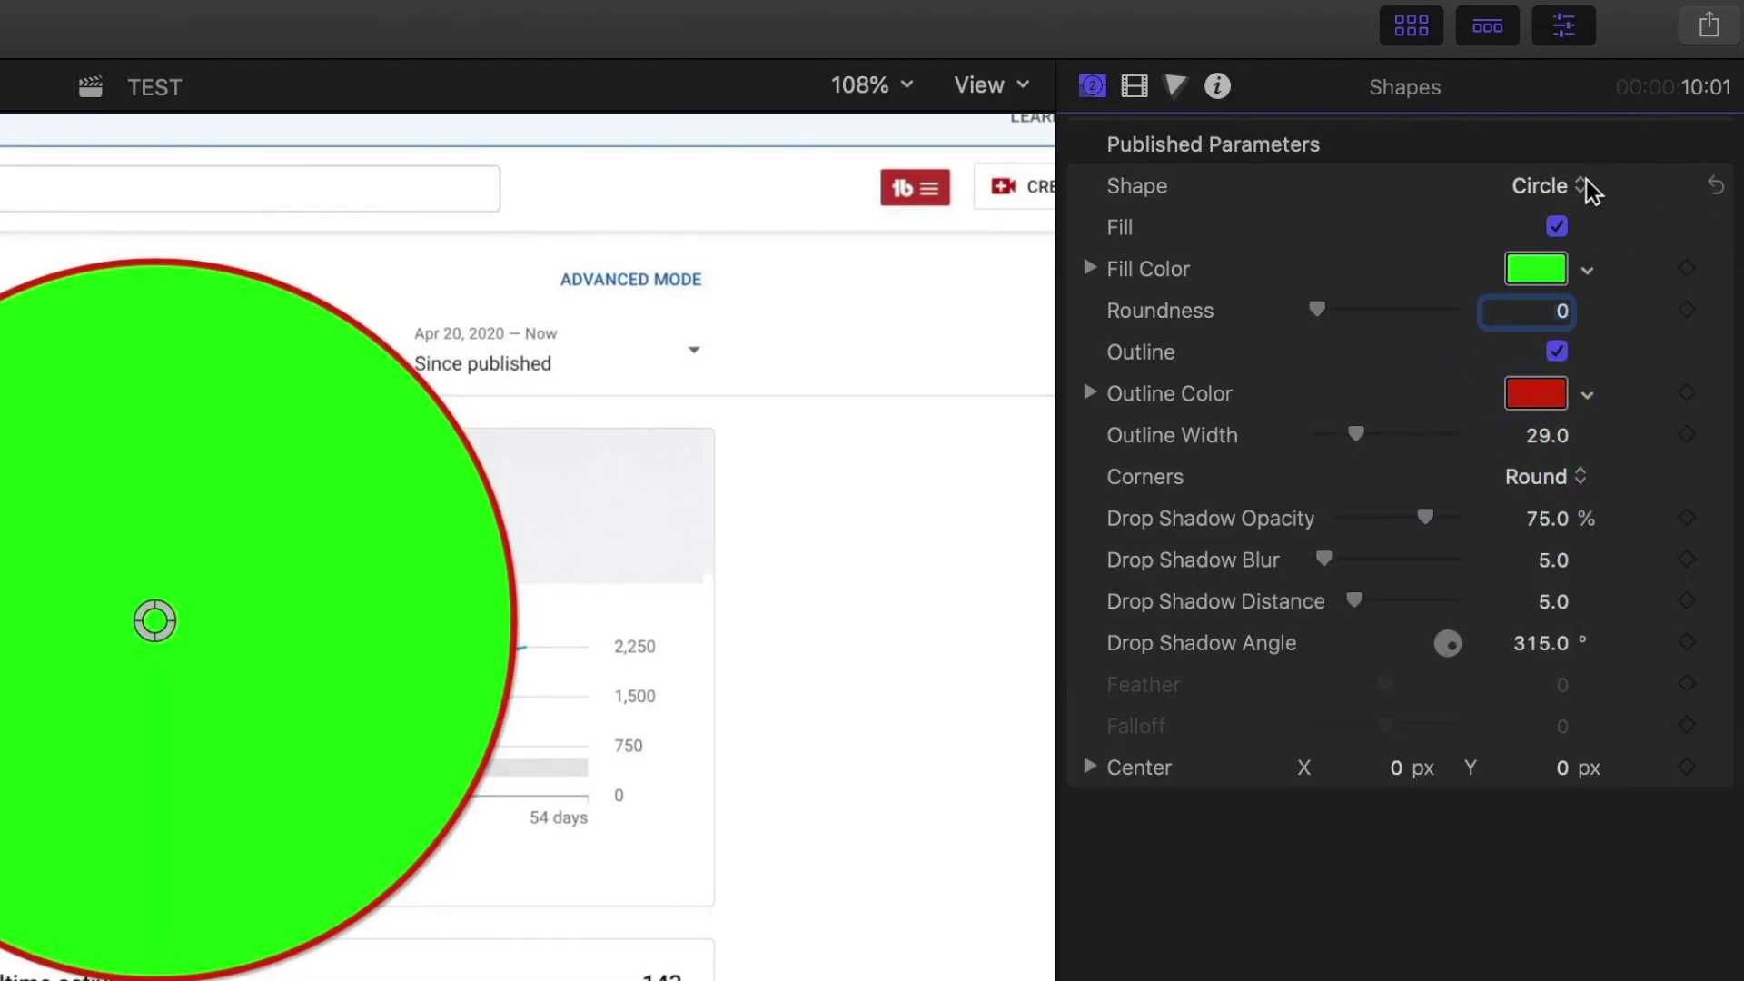
click(1586, 180)
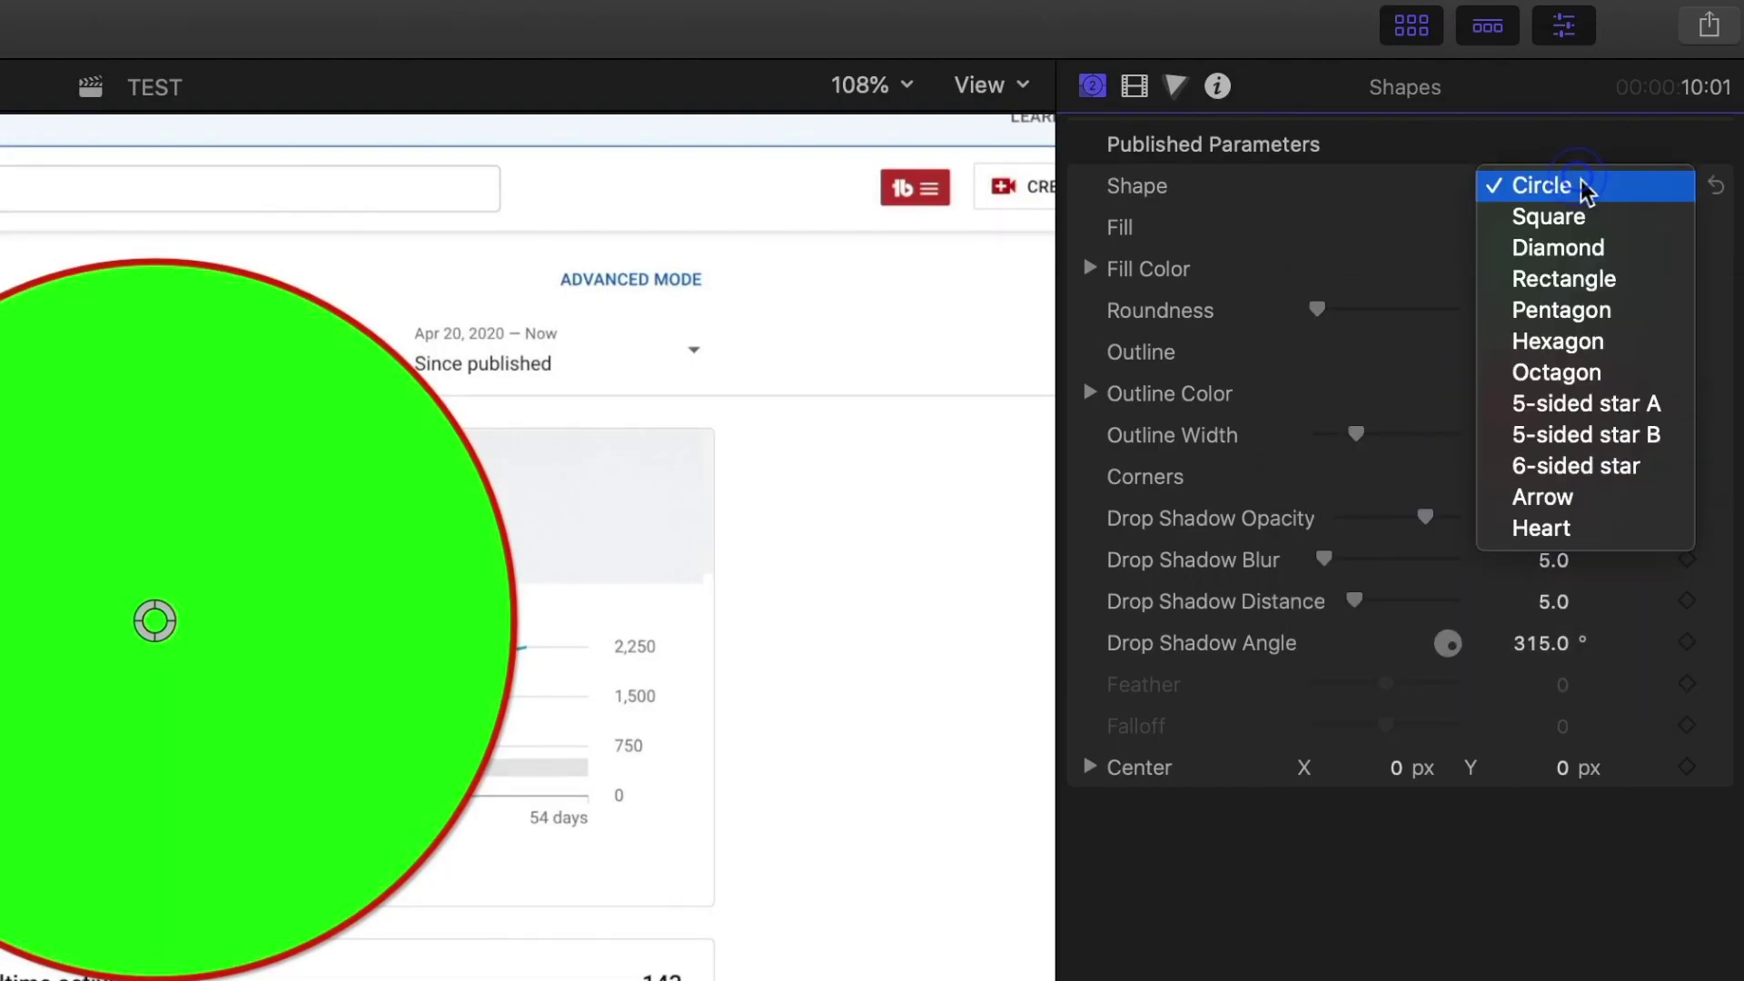
click(1563, 498)
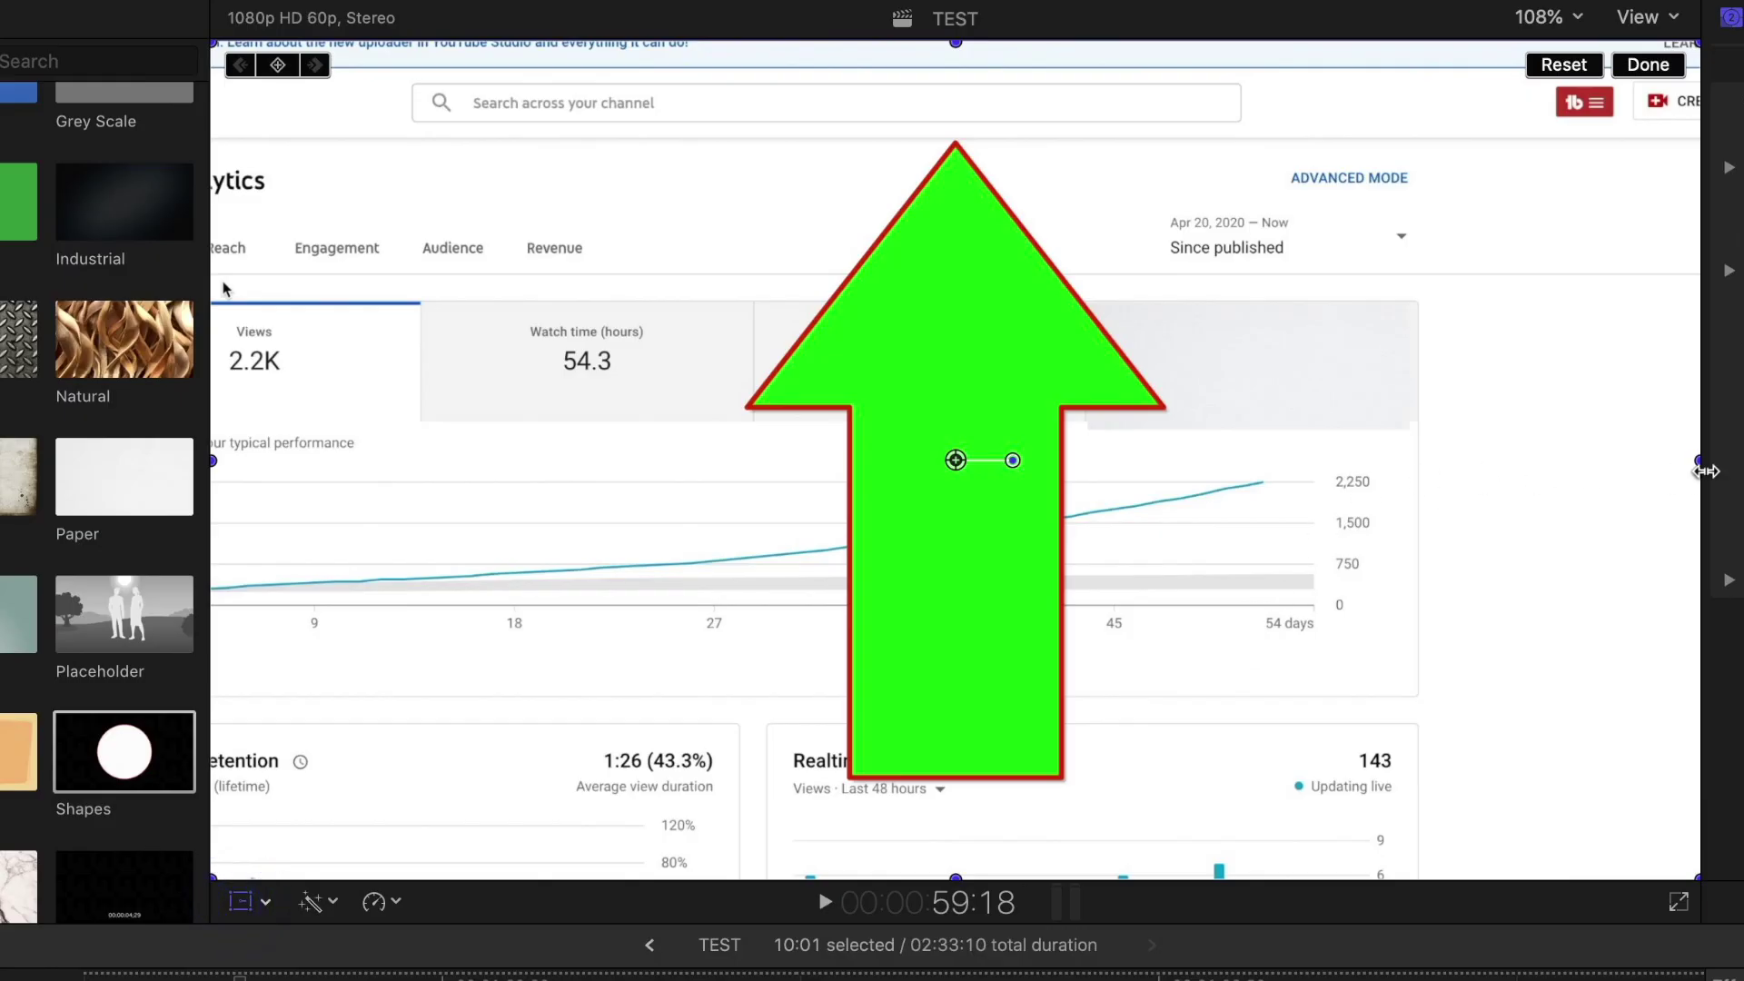
Narrow the arrow to about 75% width, rotate it to point left over the views chart, and play back its keyframed motion
drag(1706, 472, 1515, 472)
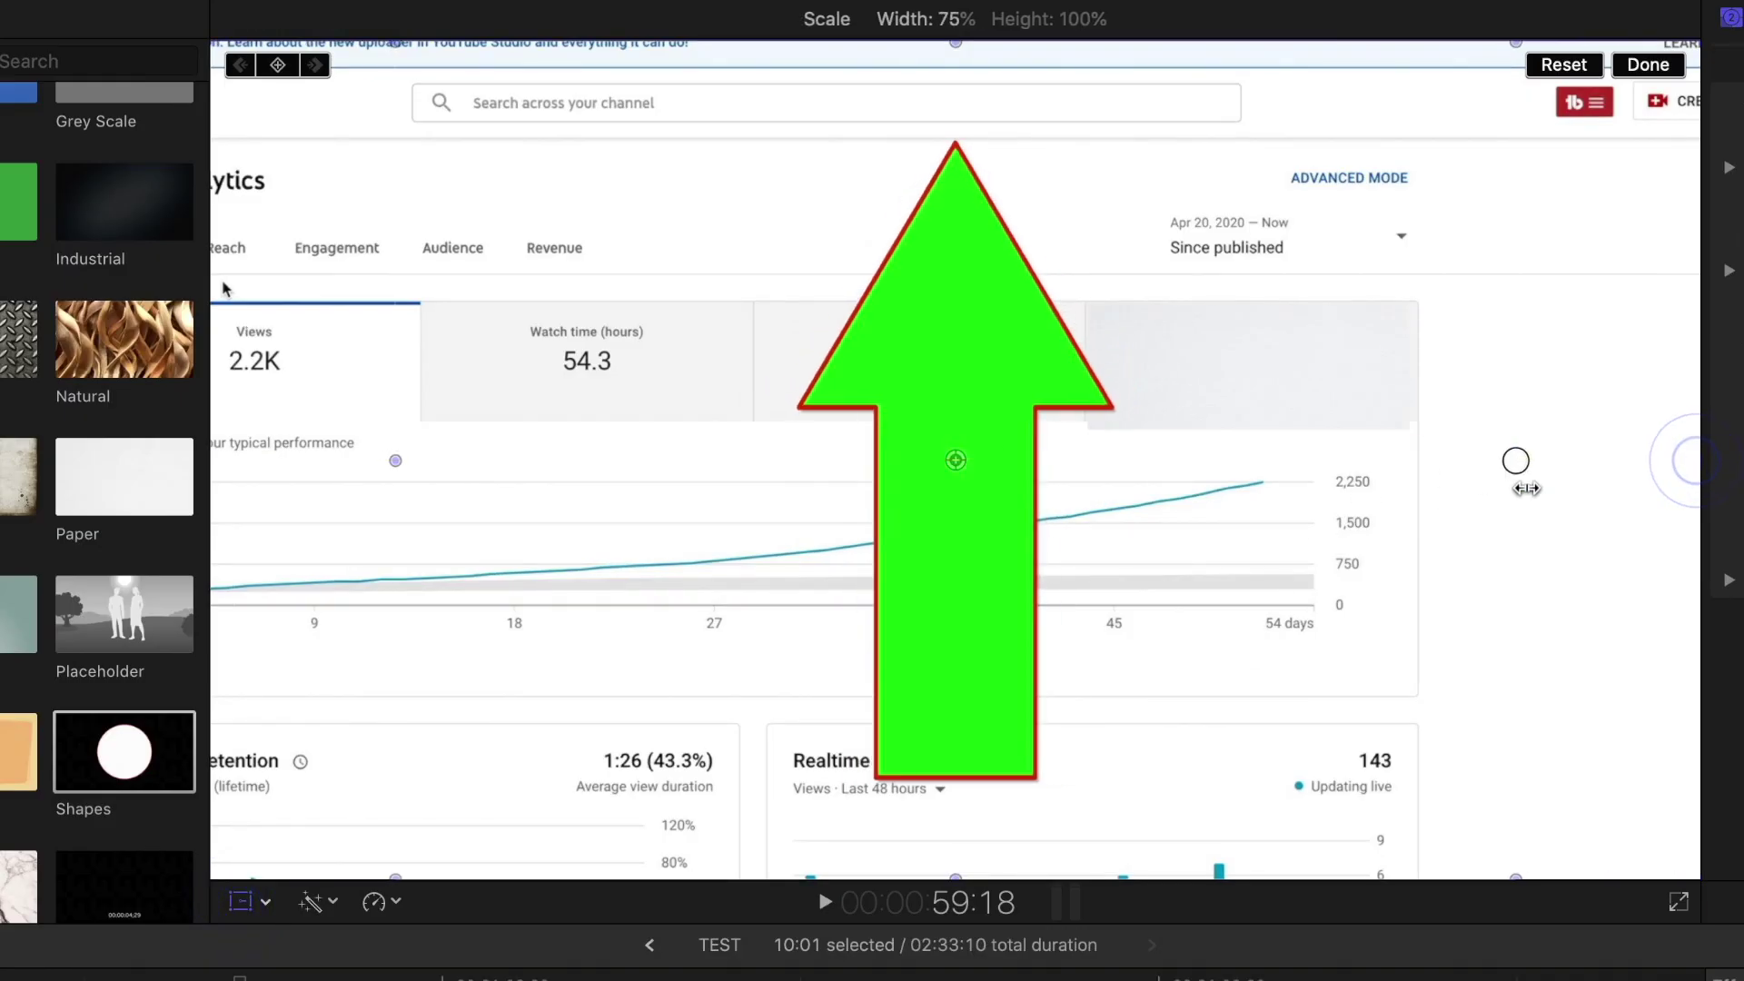
drag(1013, 461, 974, 406)
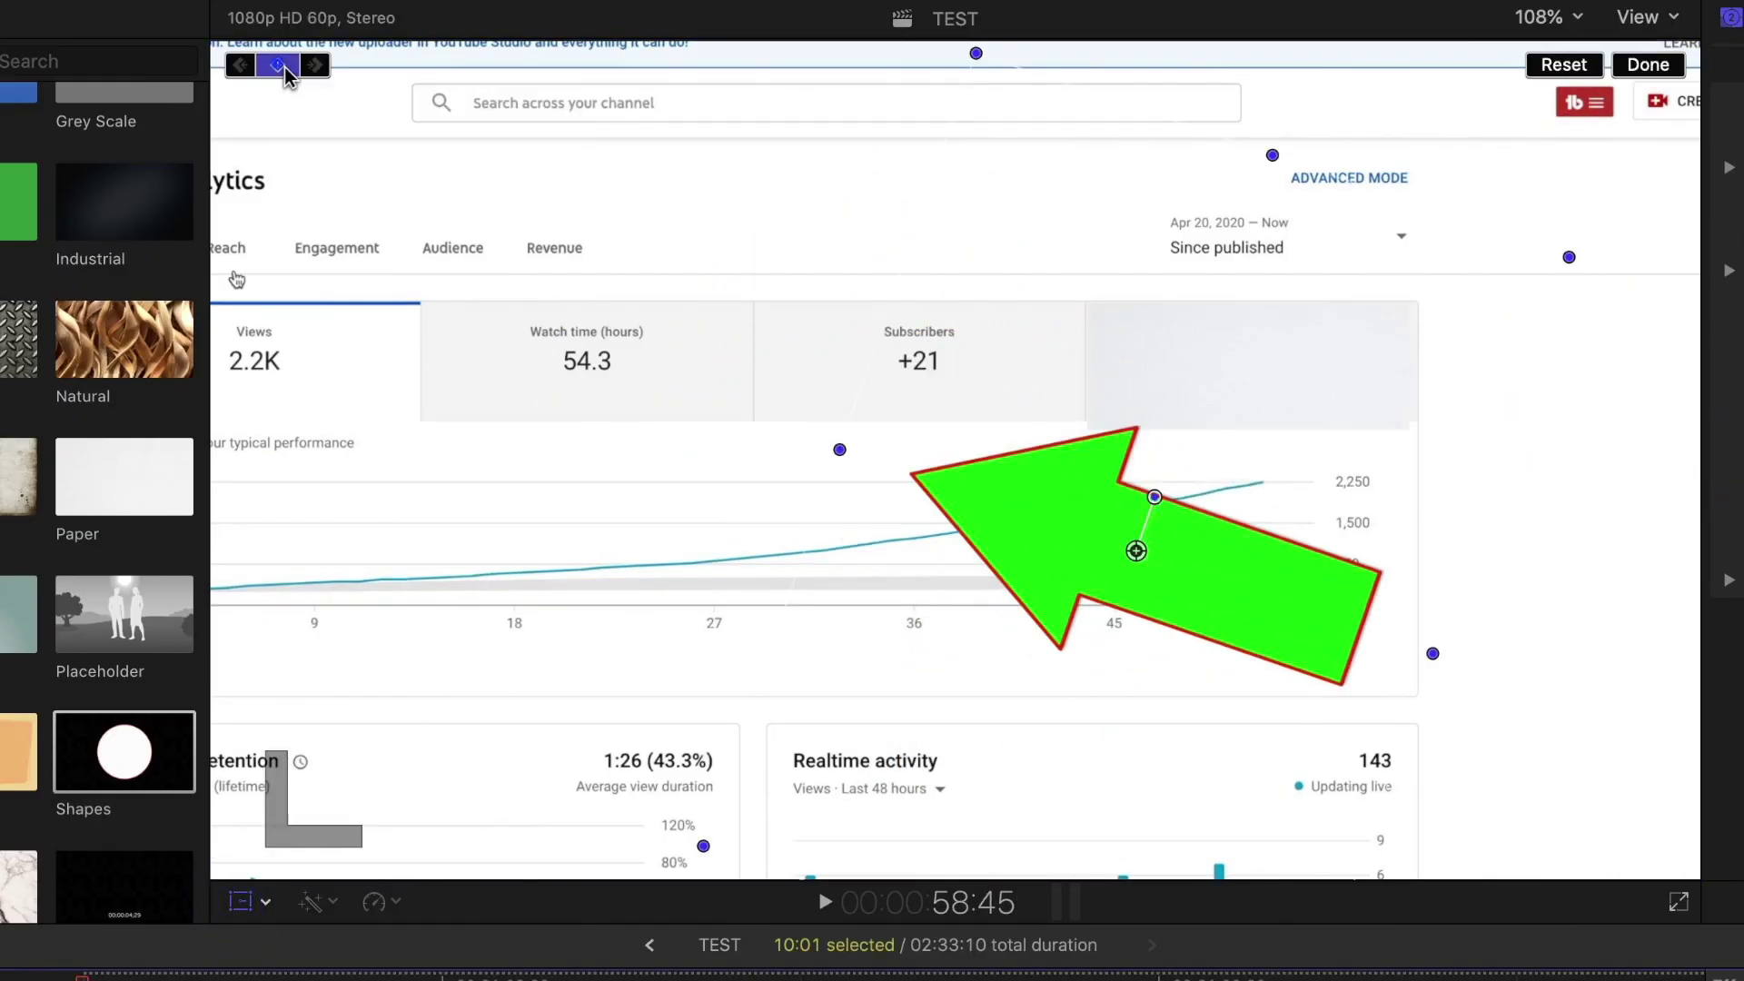
click(825, 902)
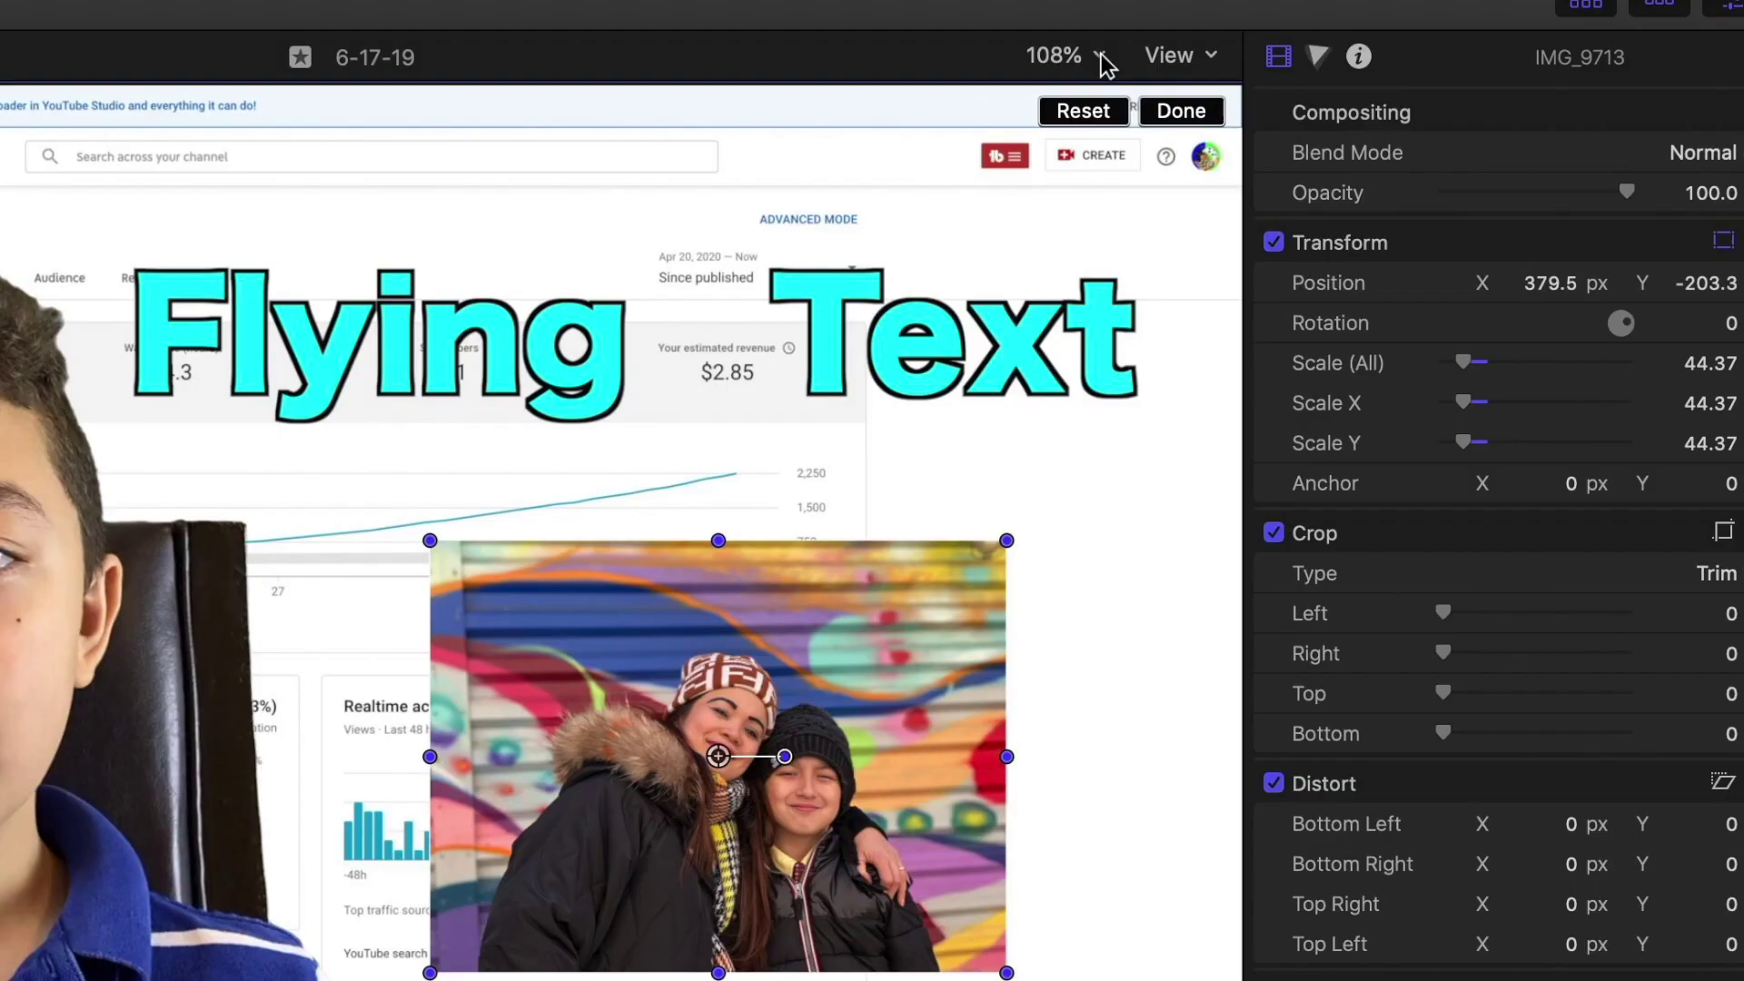
Keyframe the IMG_9713 photo to fly in from beyond the right edge of the frame, ending beside the speaker at 56.27% scale at 9:59:37
click(1096, 52)
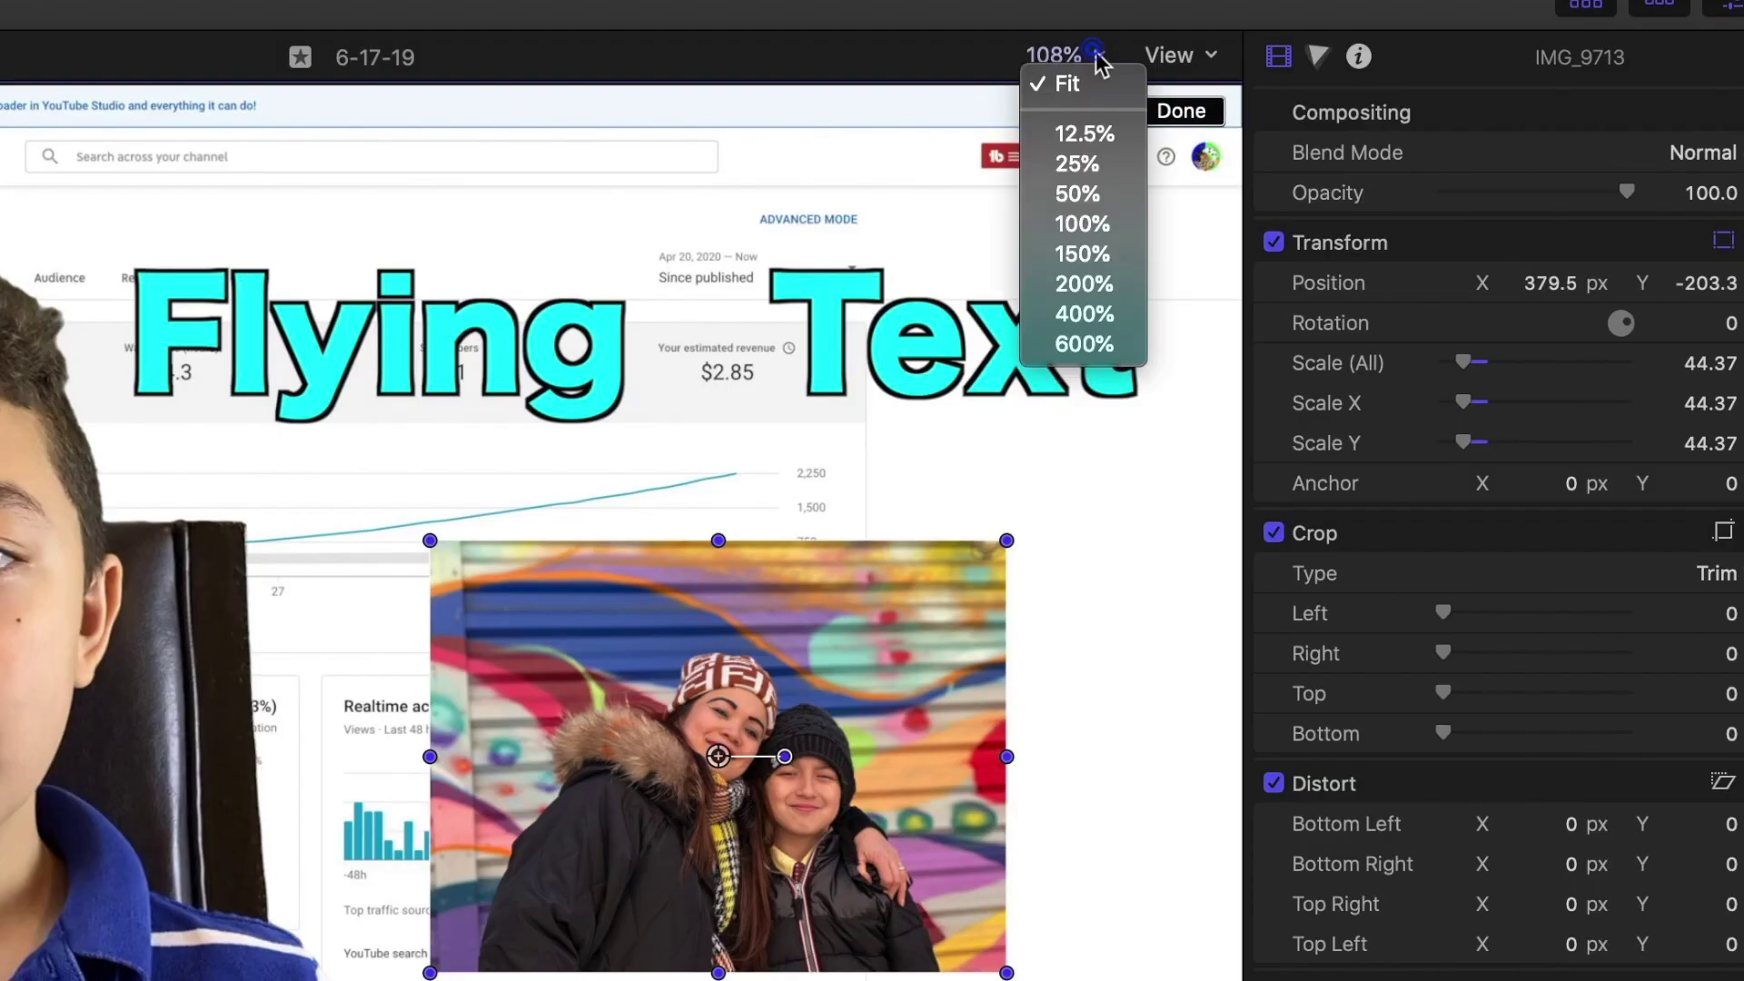
click(1081, 194)
drag(501, 663, 673, 685)
drag(1065, 390, 1181, 400)
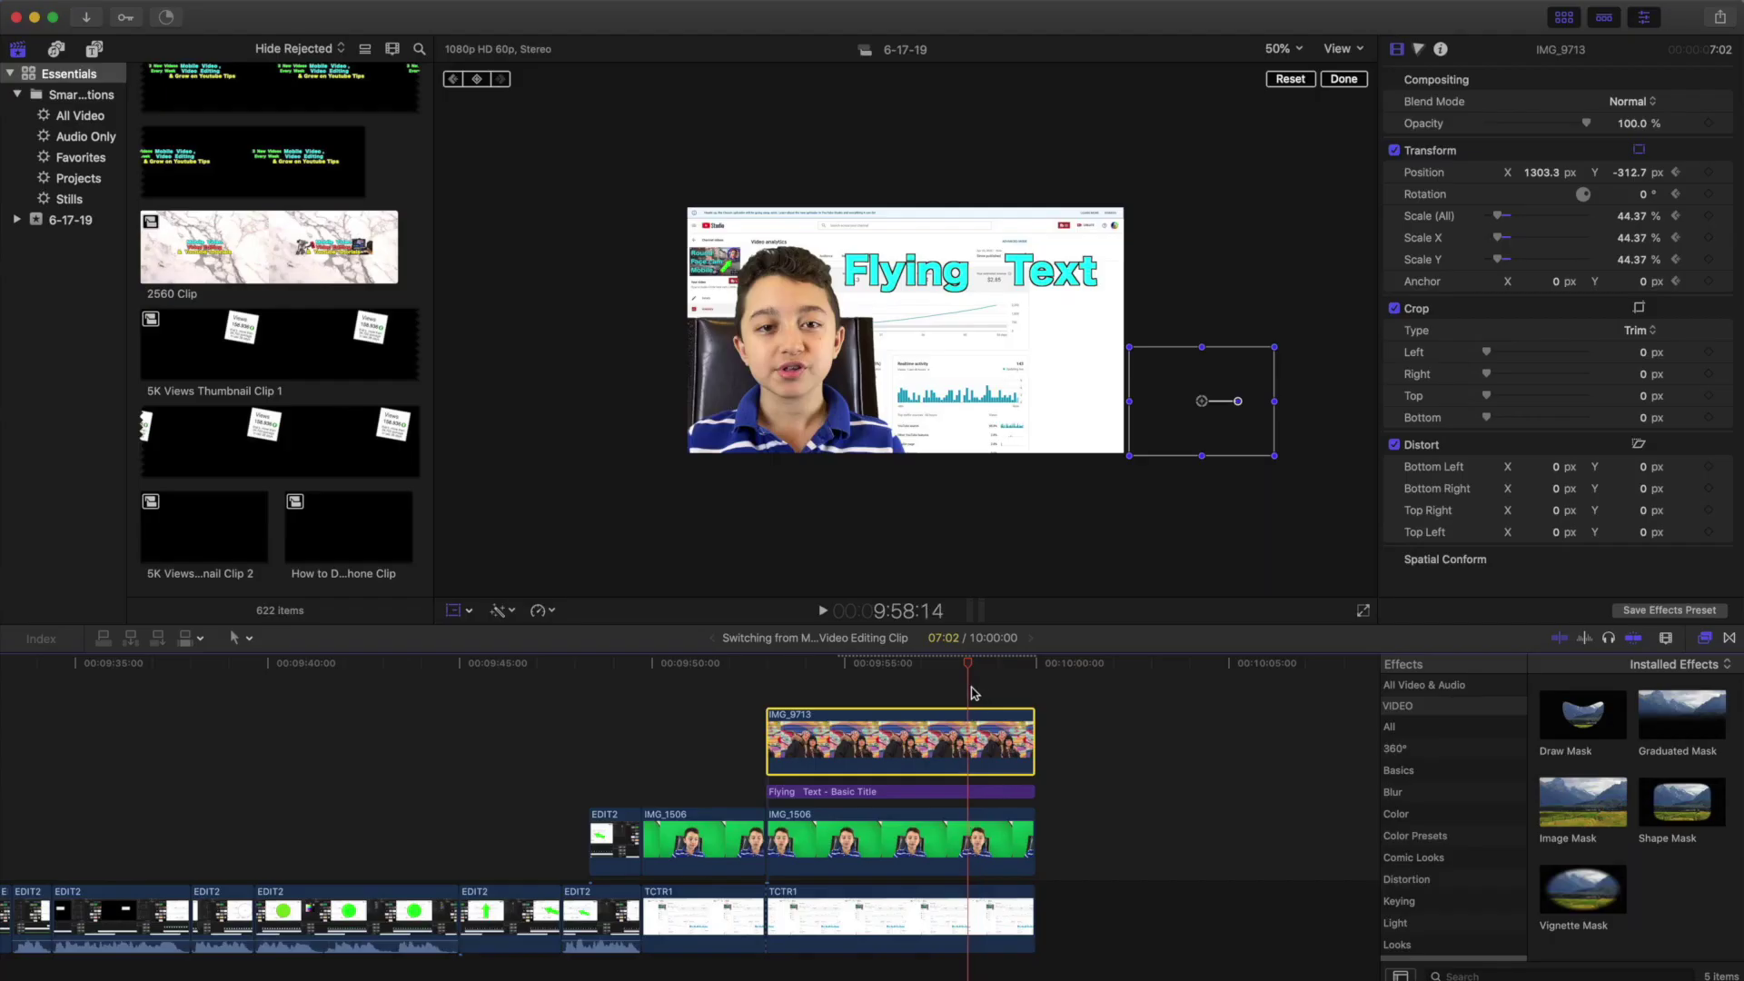
drag(1010, 420, 973, 420)
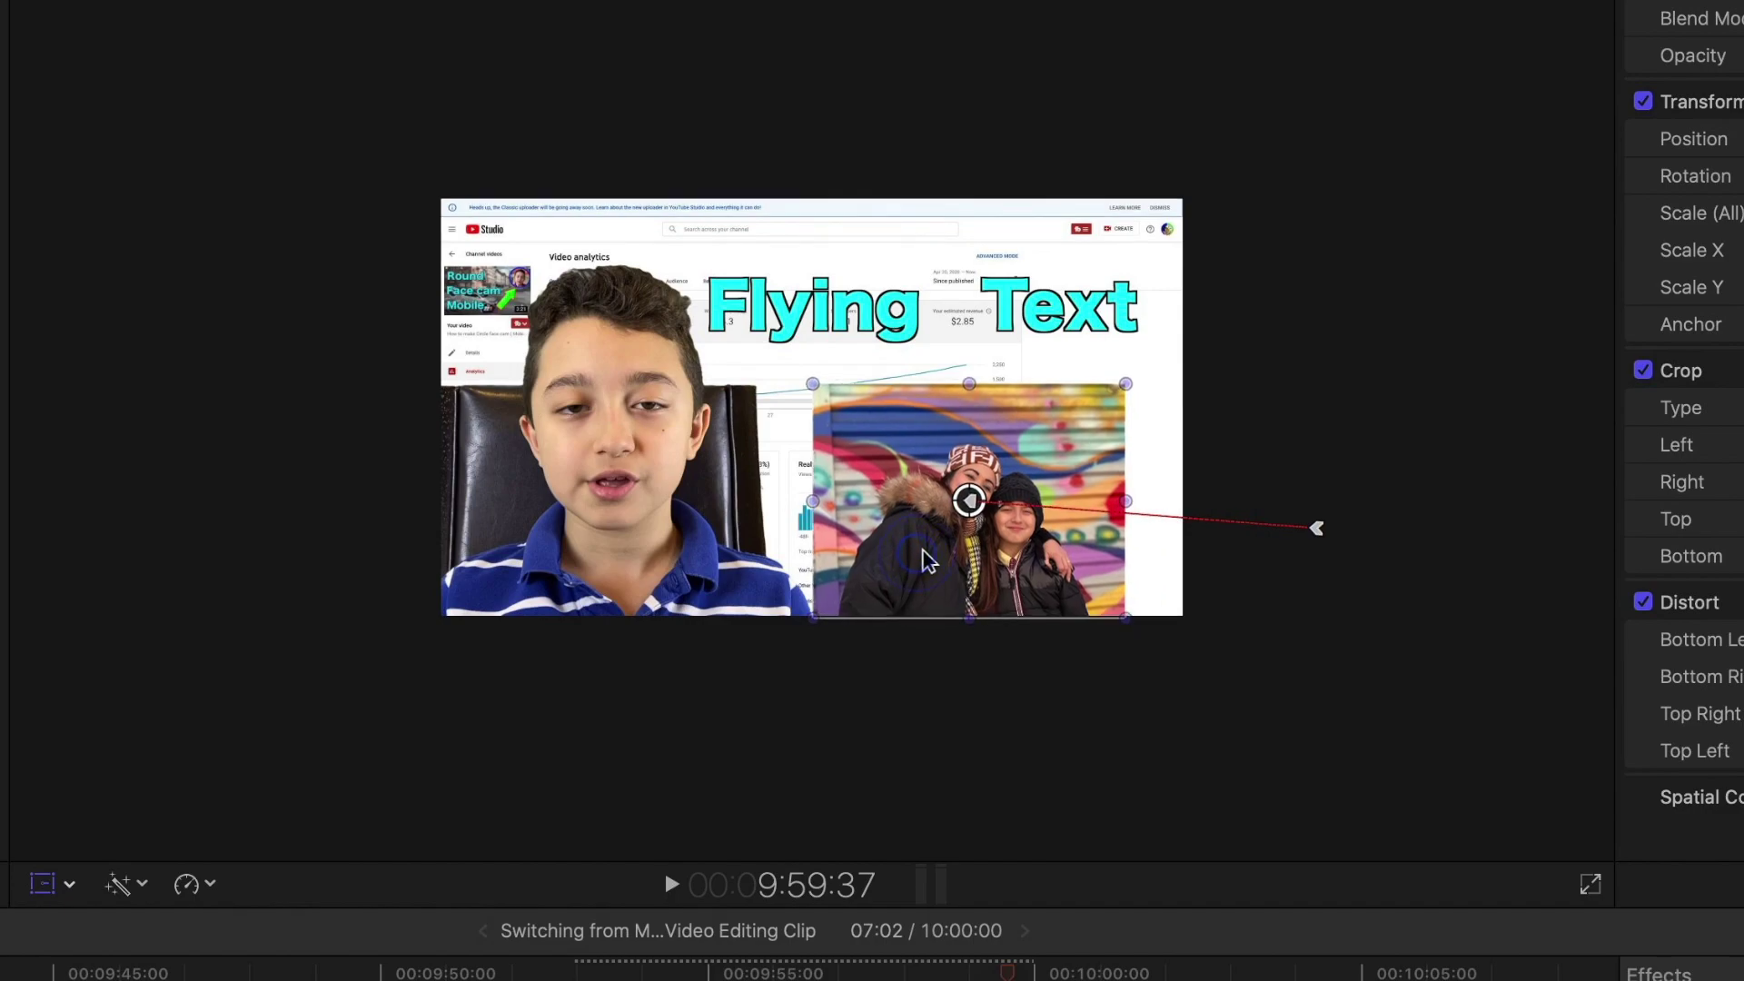
drag(927, 559, 927, 556)
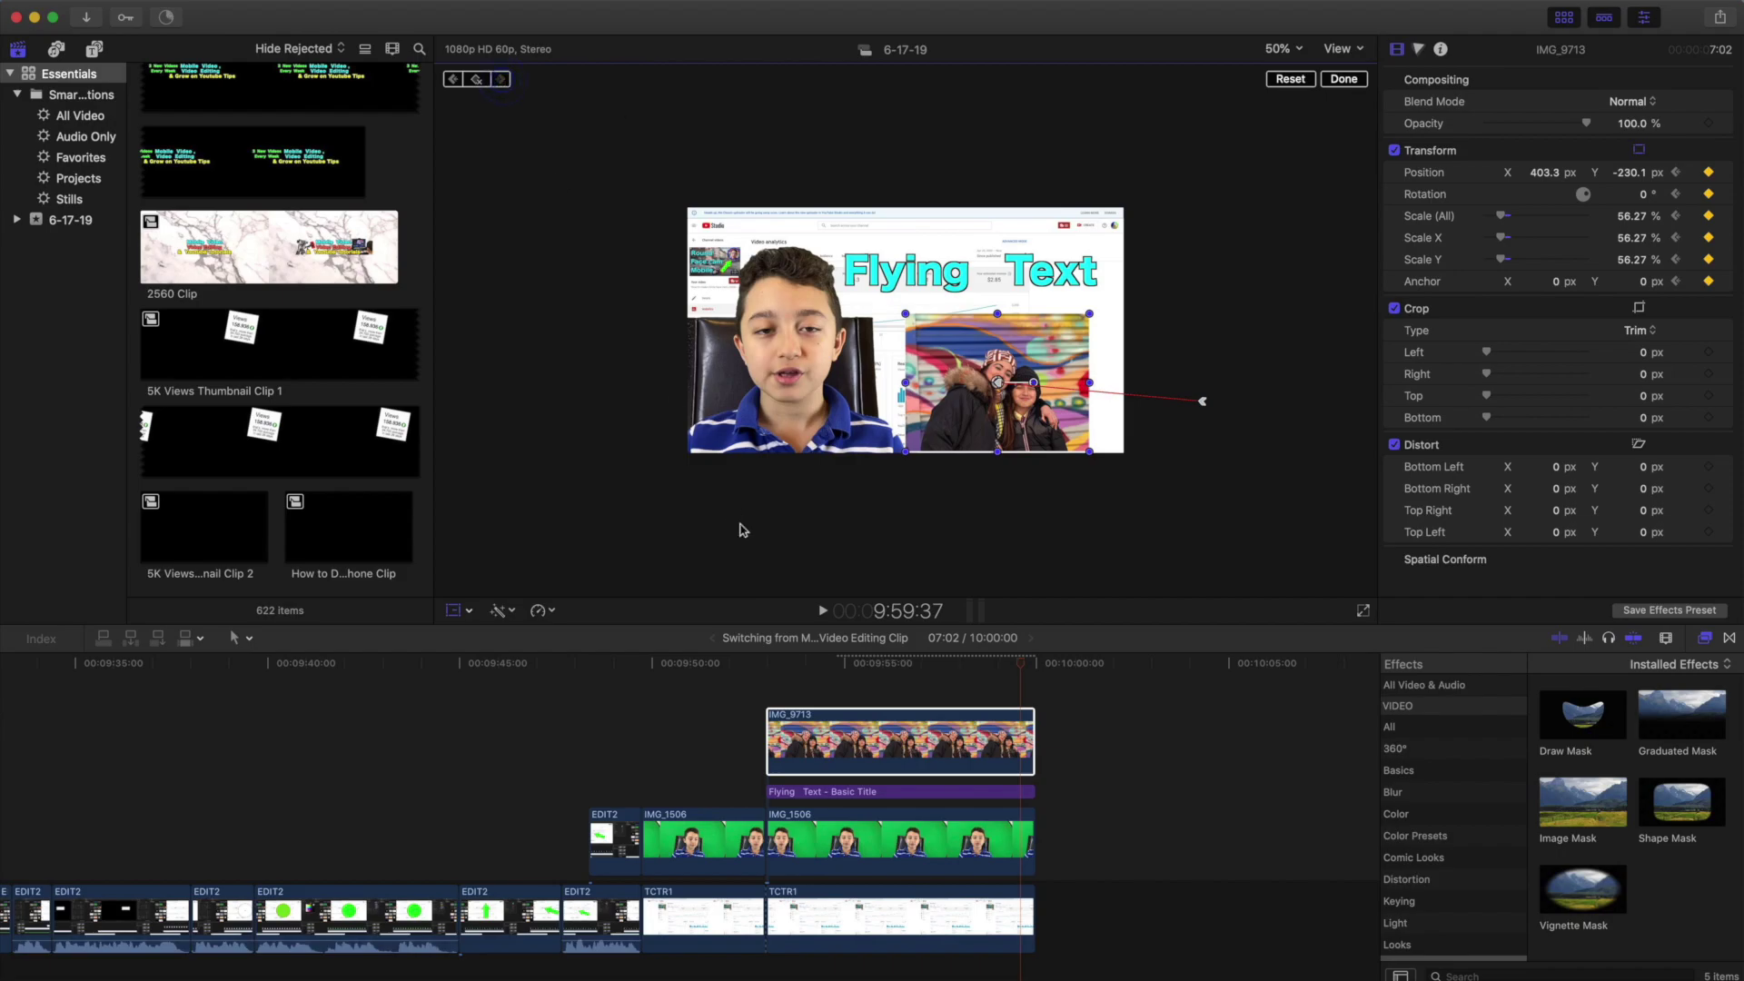
Select the Flying Text title near its start and play back the fly-in animation of the text and photo
click(779, 791)
click(821, 518)
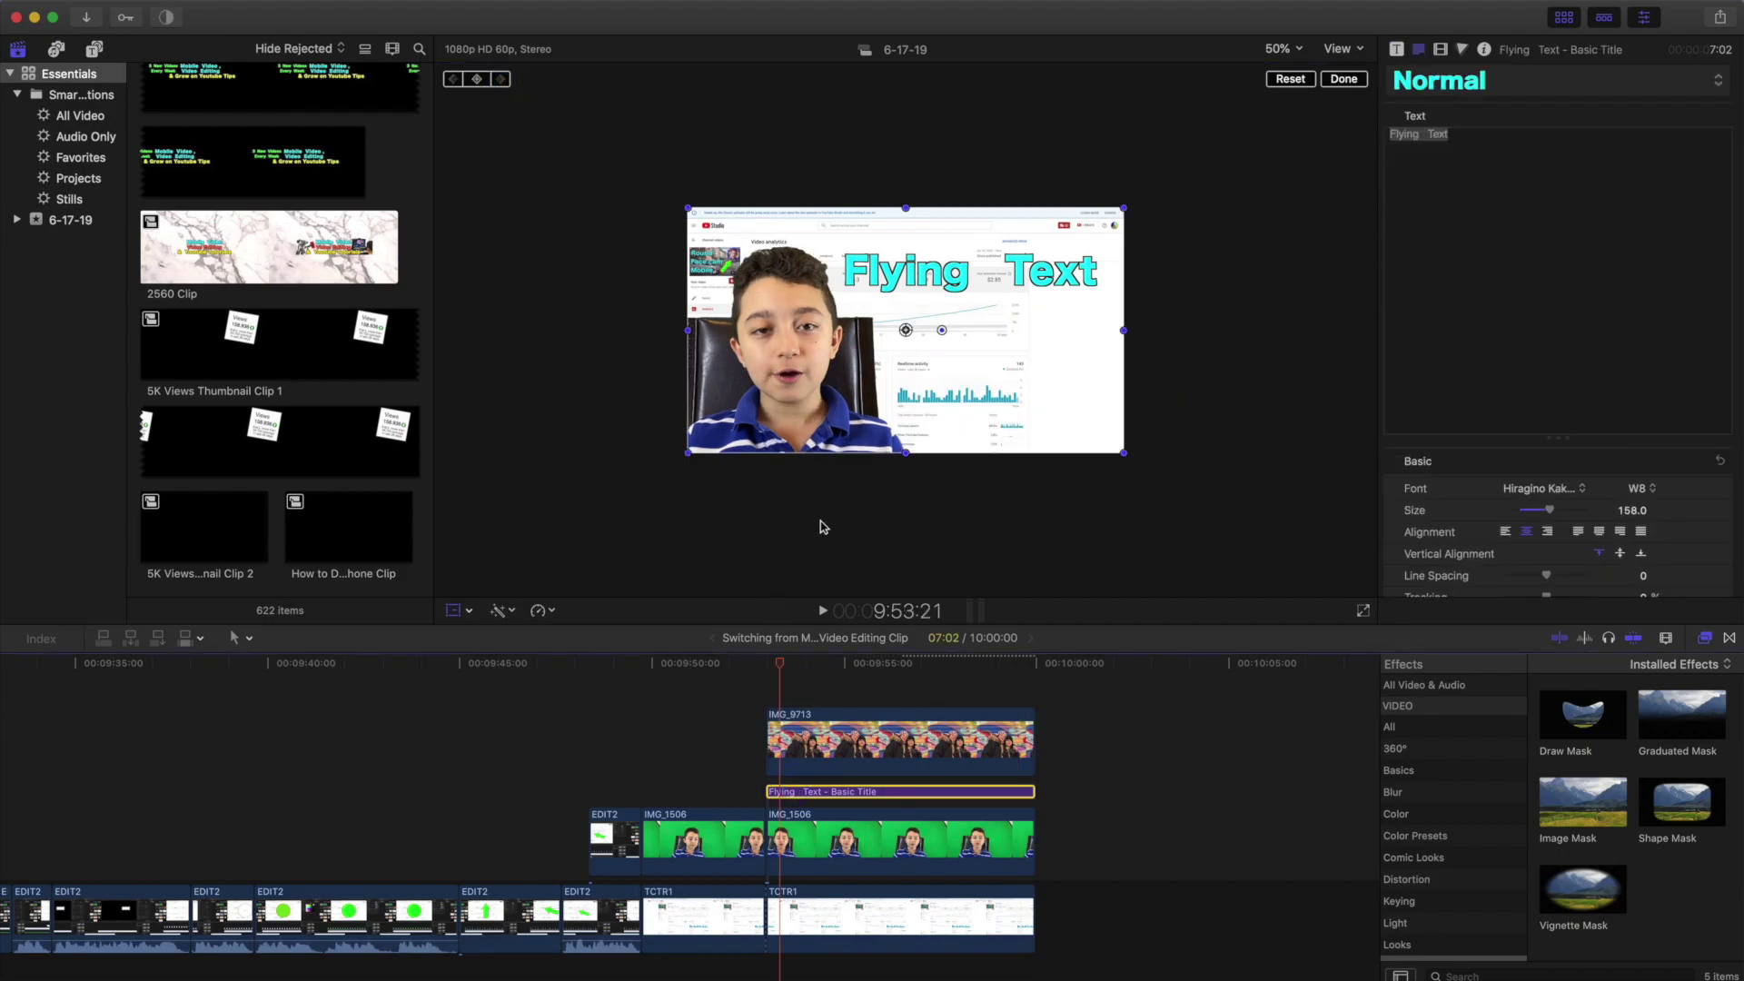
click(823, 611)
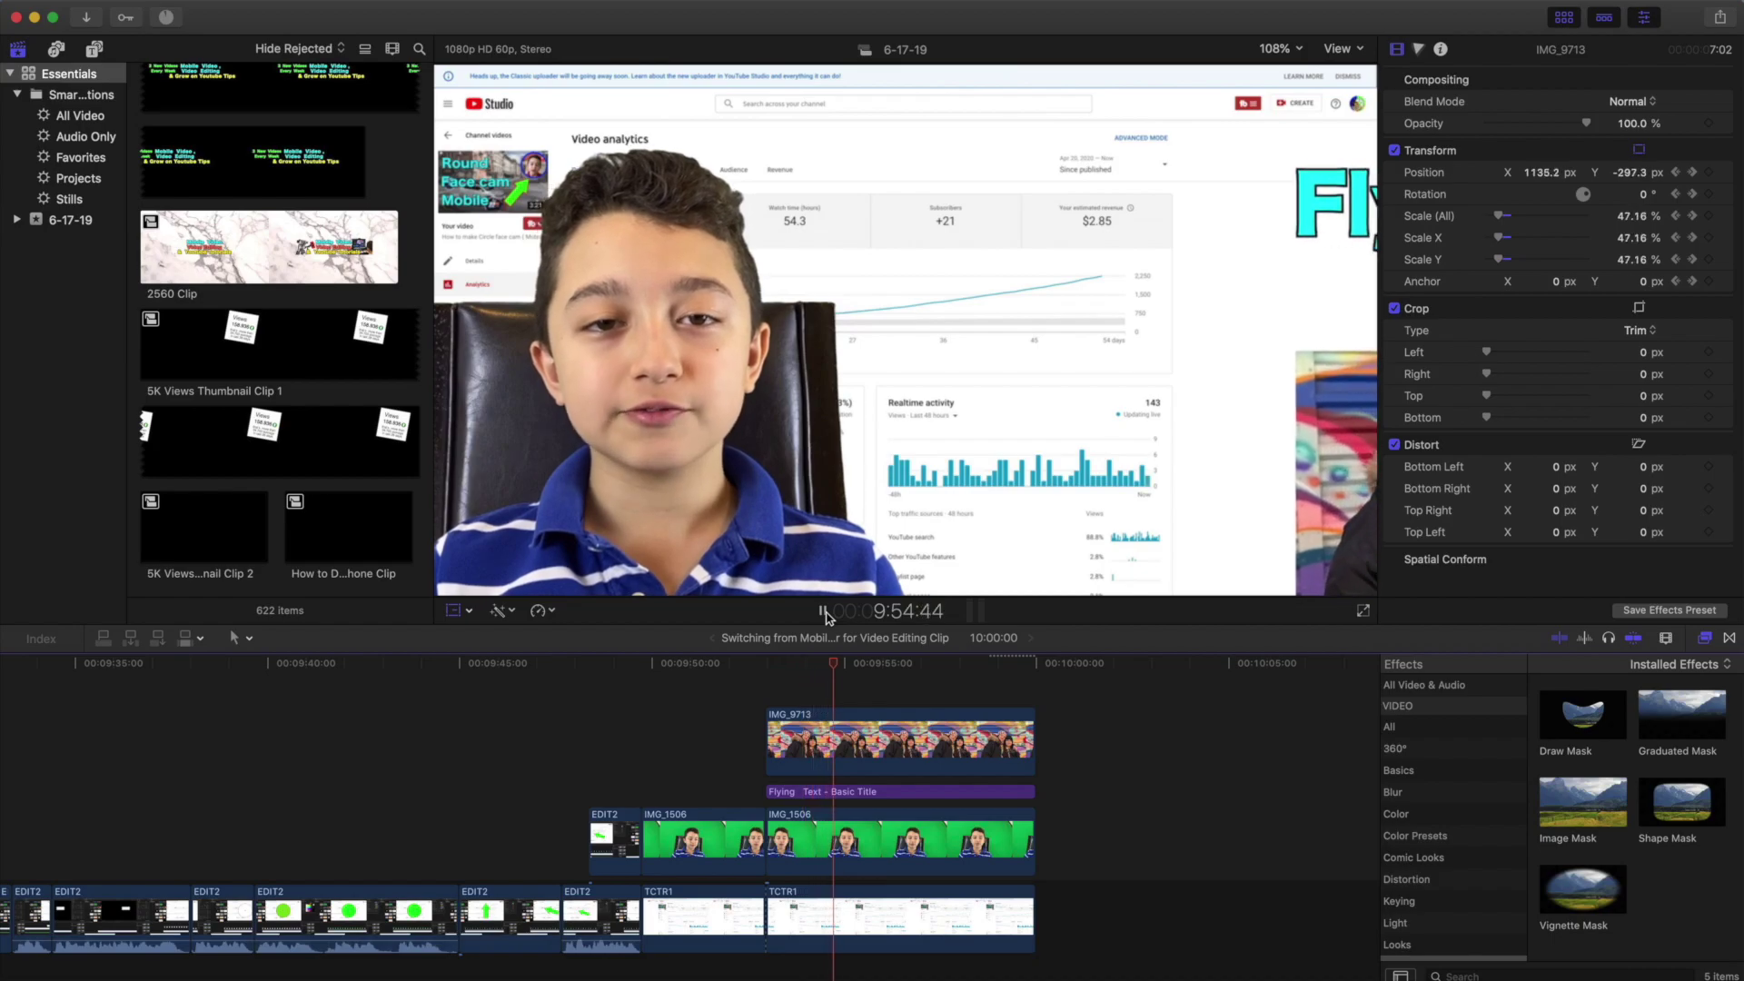